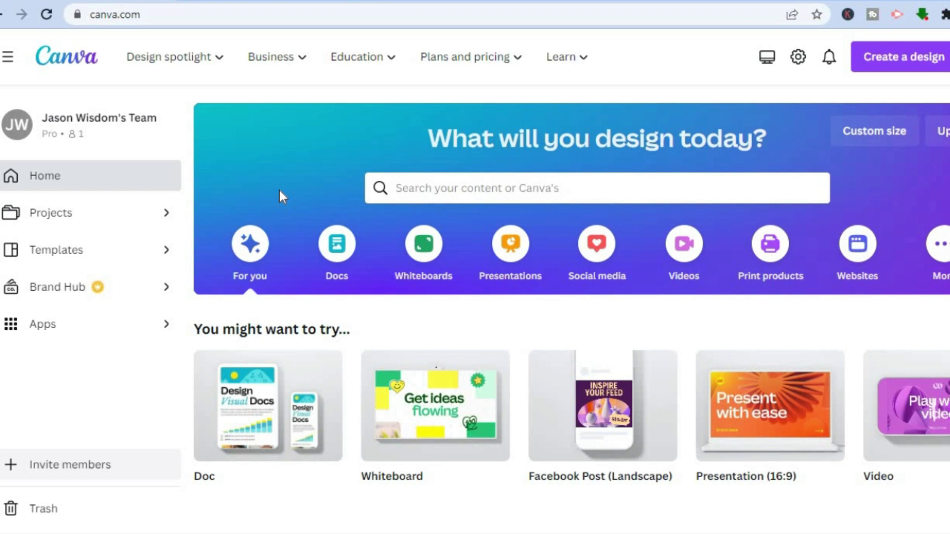
Step: Search for 'calender' and open the Calendar templates page with its 3,669 templates
left_click(418, 187)
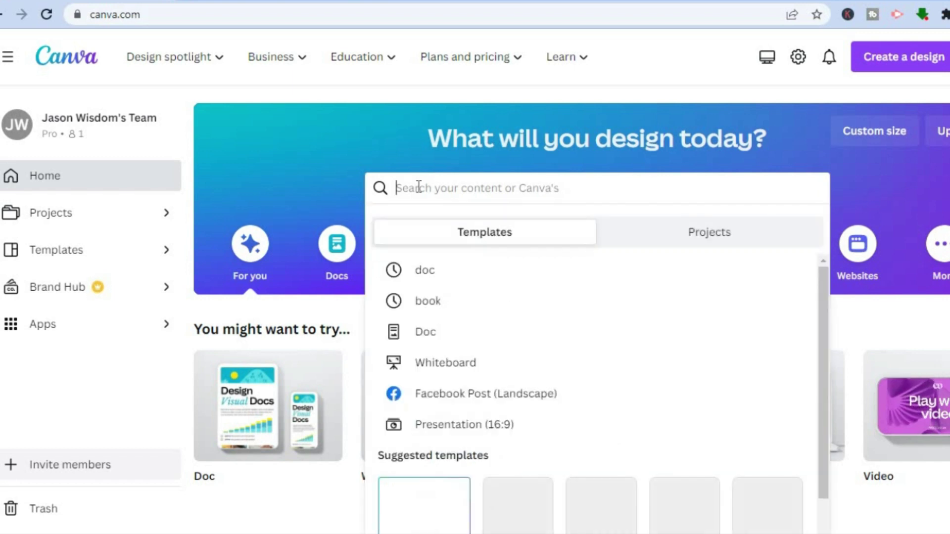
type("cale")
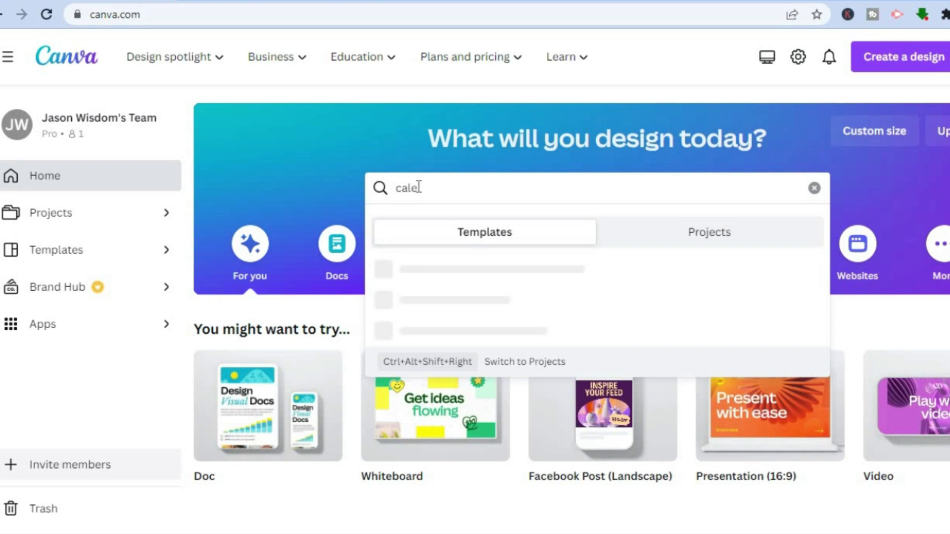
type("nder")
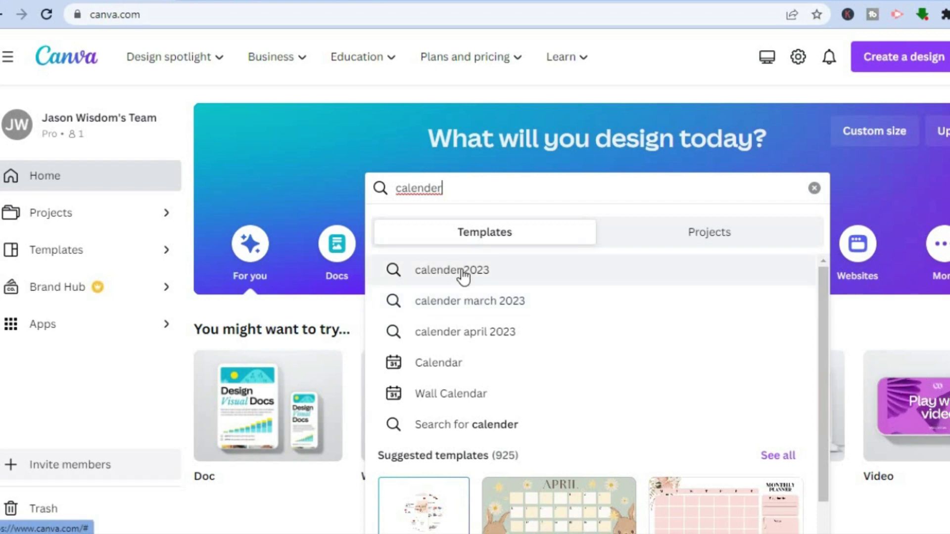
left_click(444, 361)
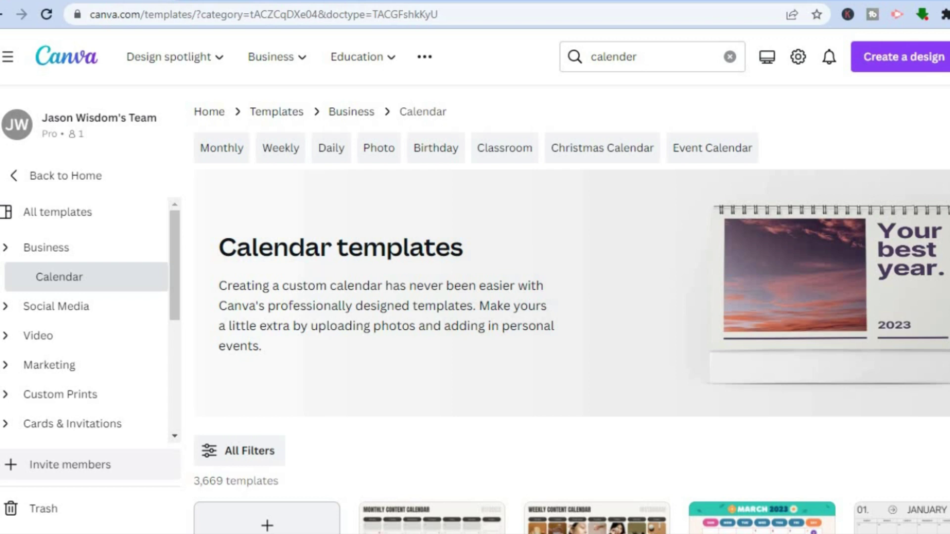
scroll(571, 315, "down", 7)
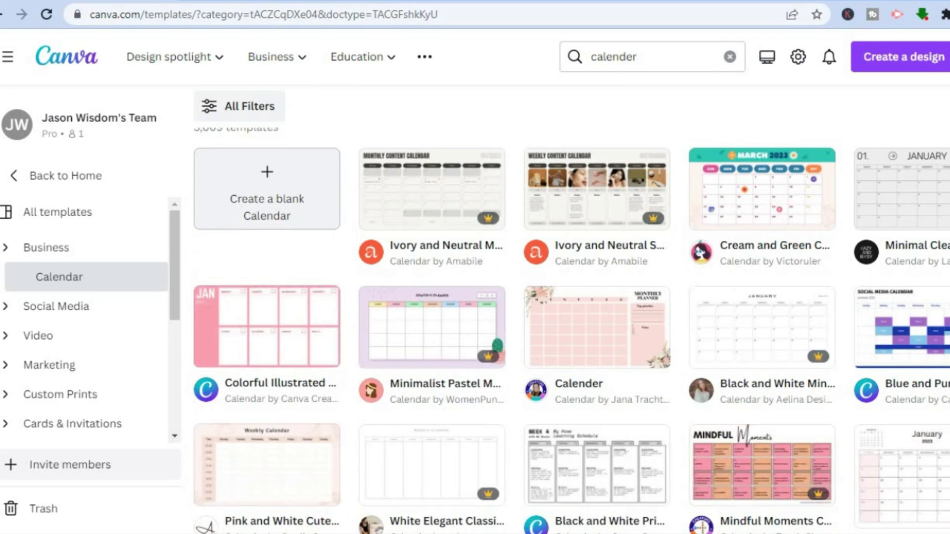
scroll(571, 330, "down", 2)
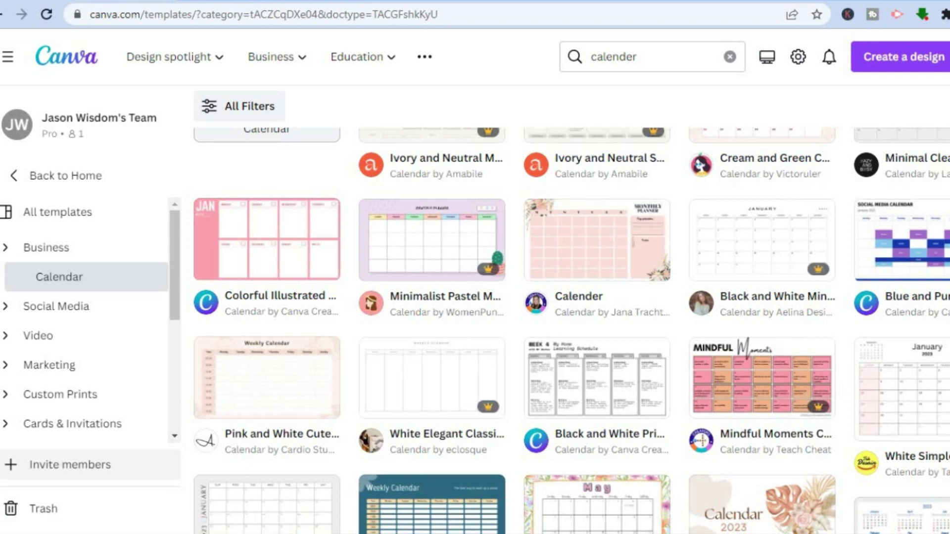
scroll(572, 330, "down", 4)
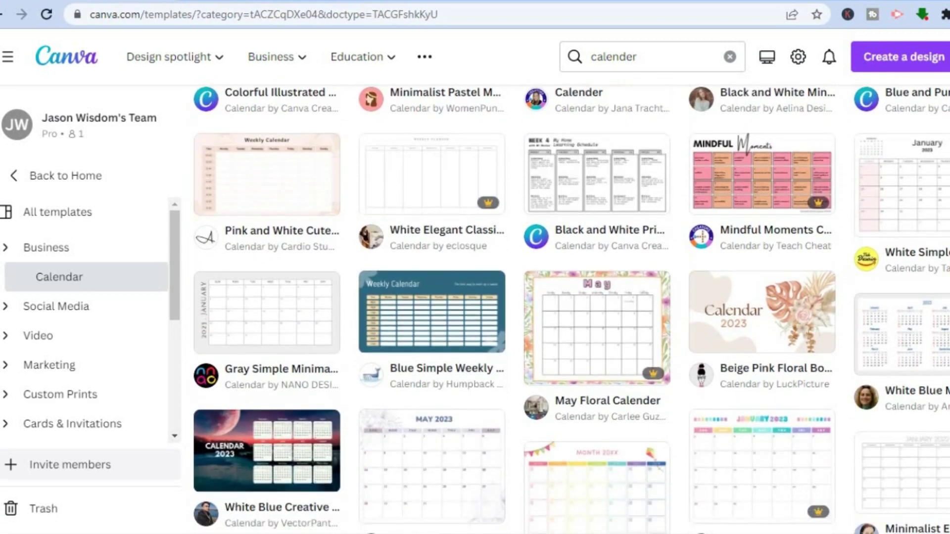
scroll(572, 329, "down", 2)
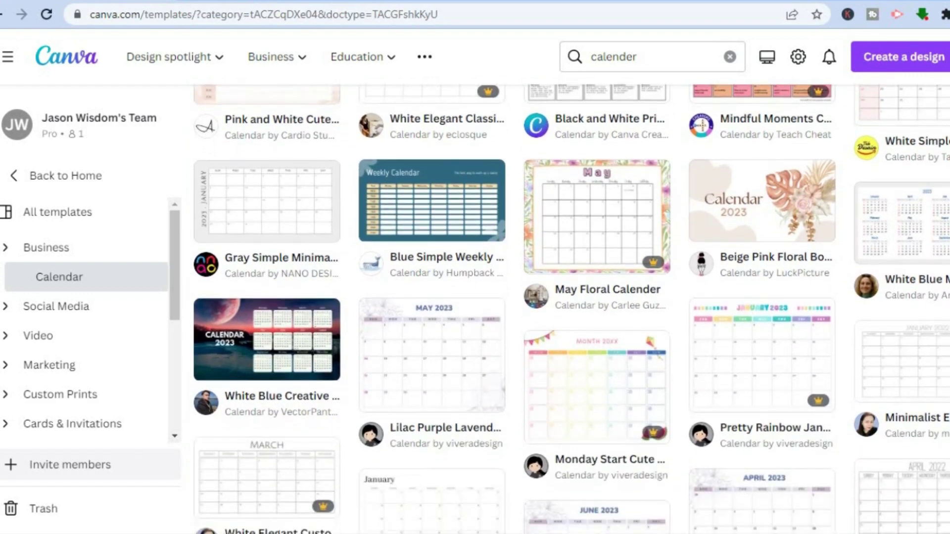
scroll(571, 330, "down", 1)
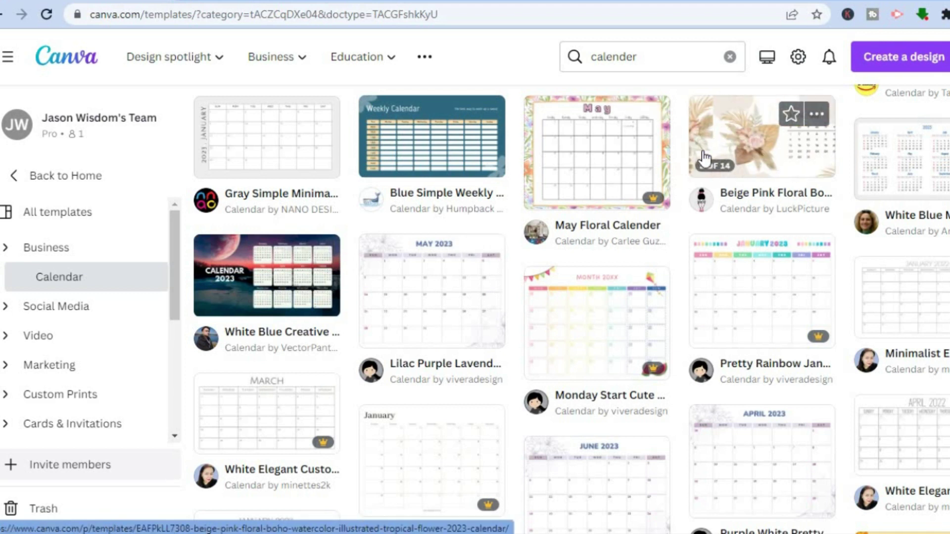
scroll(571, 308, "down", 10)
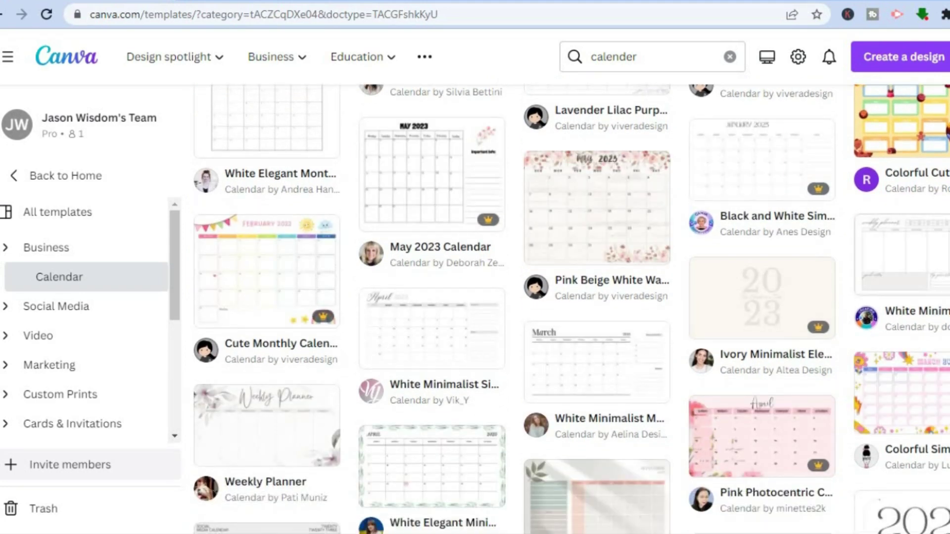
scroll(572, 308, "up", 11)
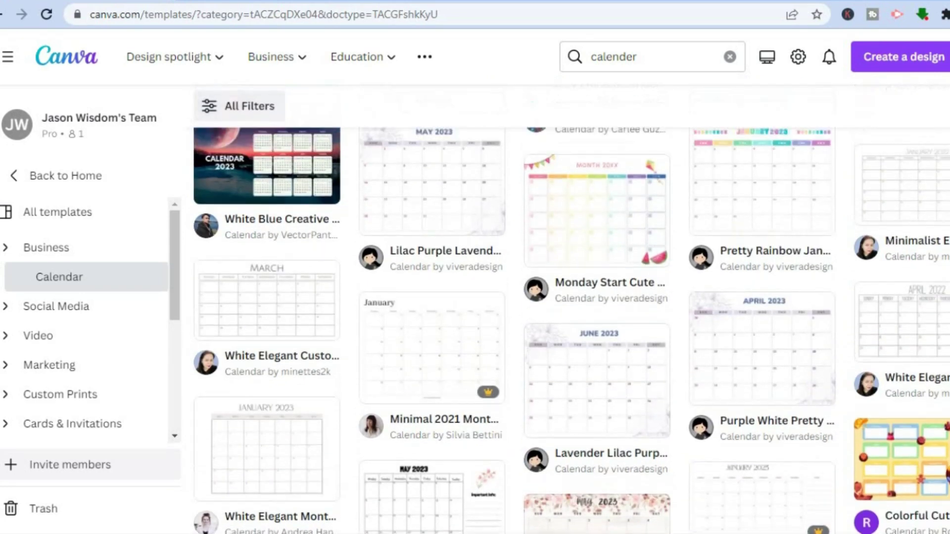
mouse_move(760, 251)
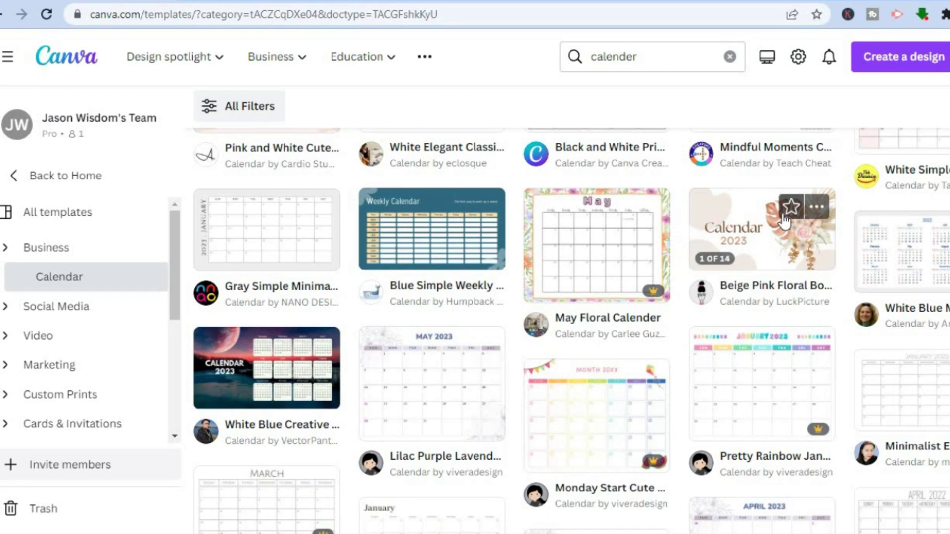
Step: Start a 14-page design from the Beige Pink Floral Boho Watercolor 2023 calendar template
left_click(759, 245)
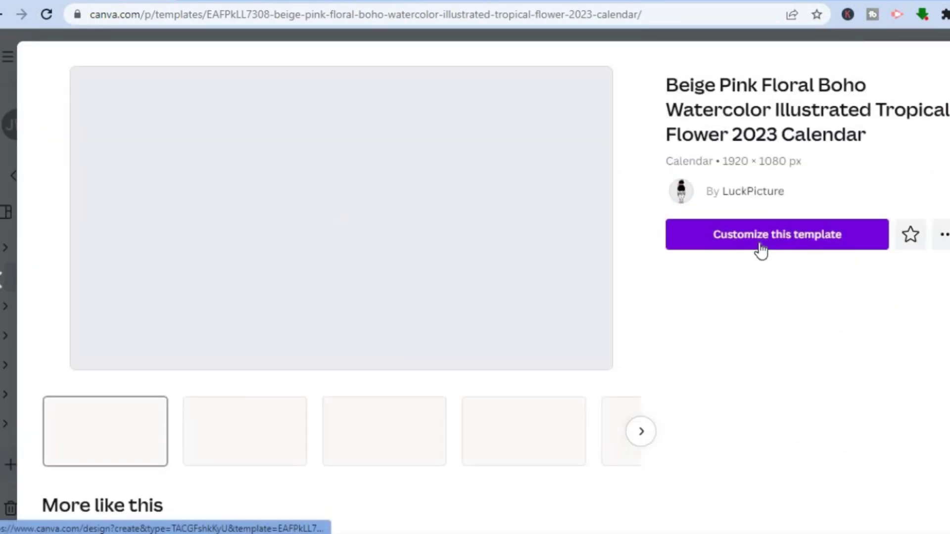
left_click(772, 240)
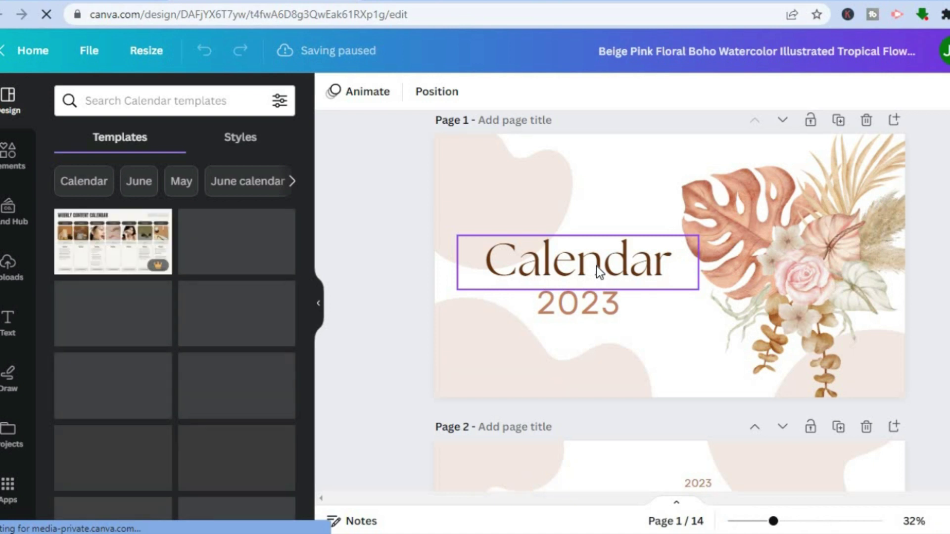
Step: Set the cover's 'Calendar' title to Hagrid Text at size 144
left_click(595, 266)
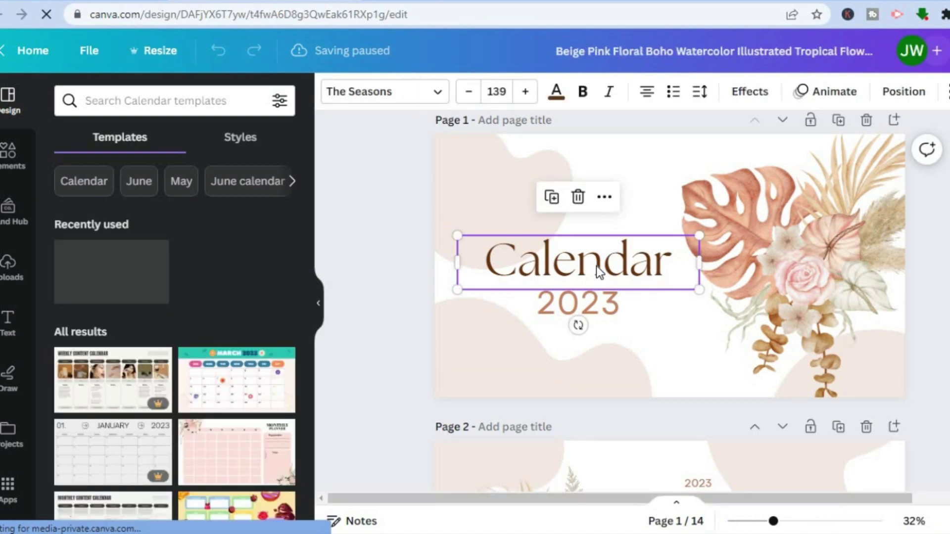
left_click(381, 94)
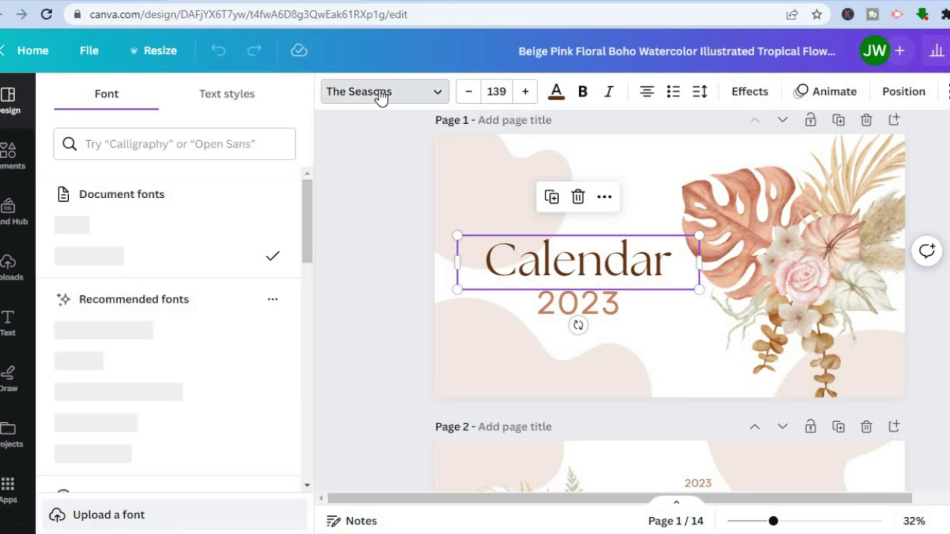
left_click_drag(309, 188, 307, 227)
left_click(149, 301)
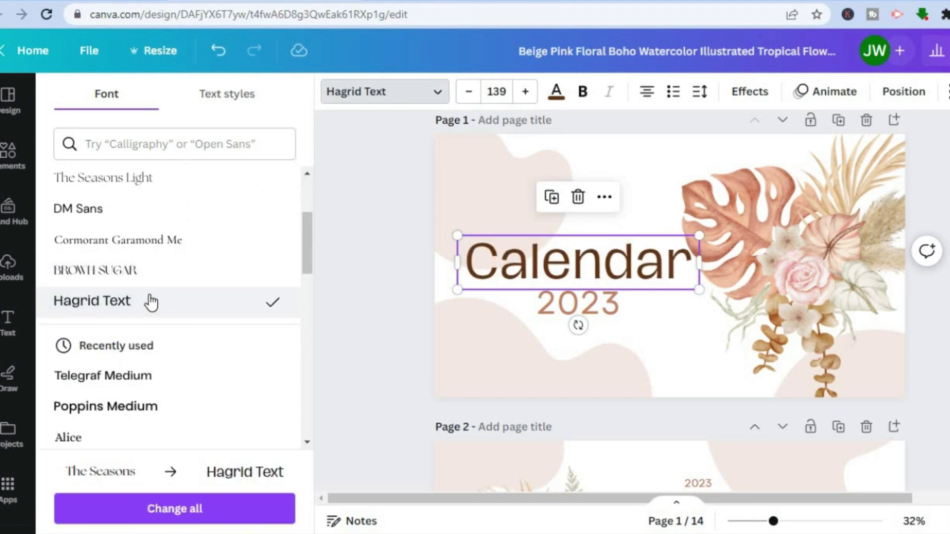
left_click(505, 93)
left_click_drag(578, 164, 576, 349)
left_click(516, 391)
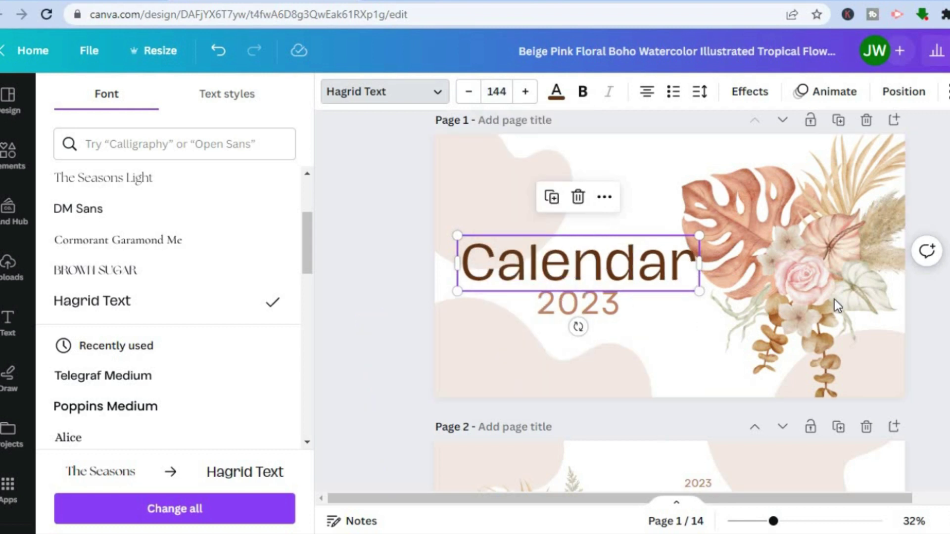
left_click(811, 262)
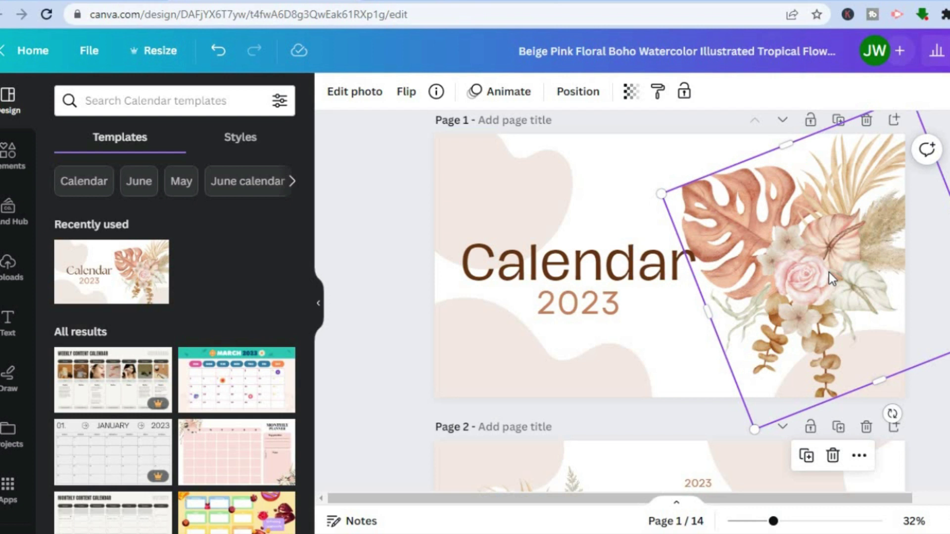
Step: Replace the cover's floral bouquet with a glowing blue moon photo from a 'moon' search
left_click(24, 173)
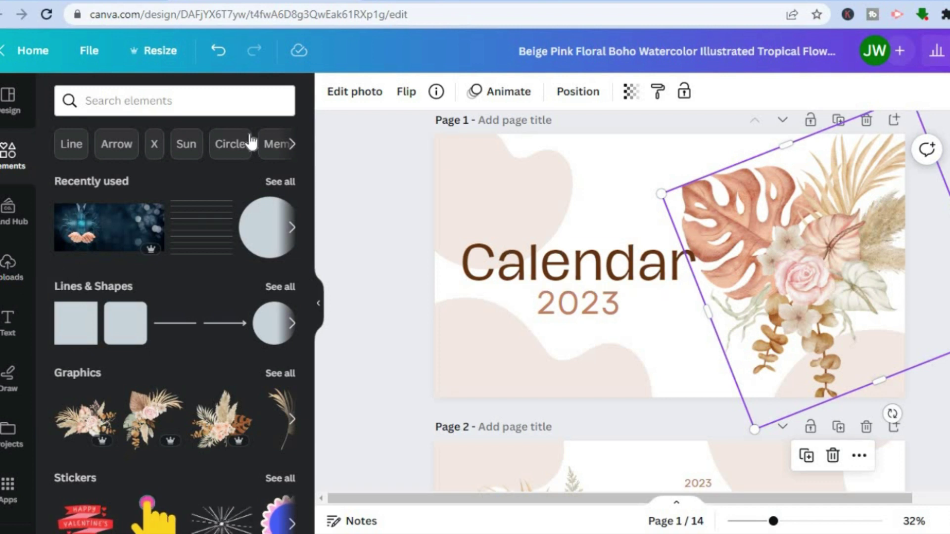
left_click(170, 106)
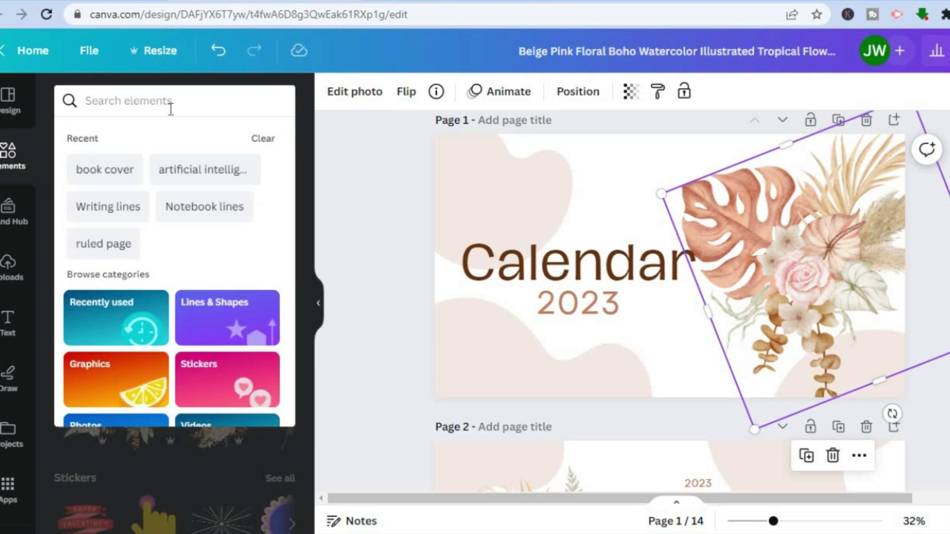
type("moon")
key("Return")
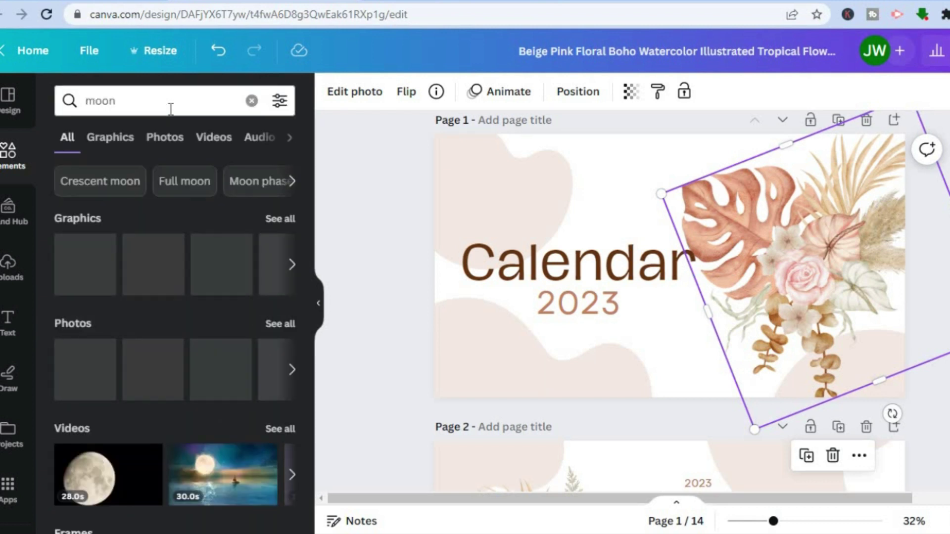
key("Escape")
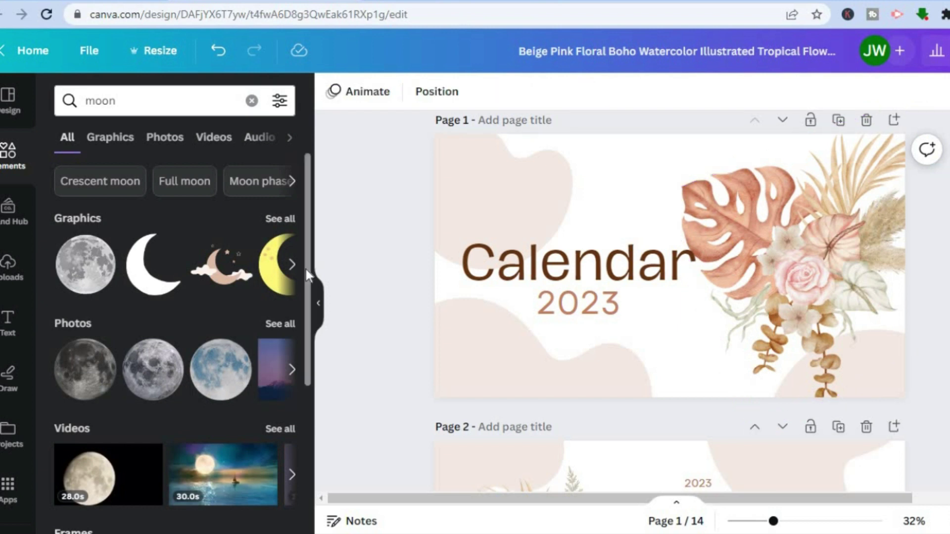
left_click(281, 323)
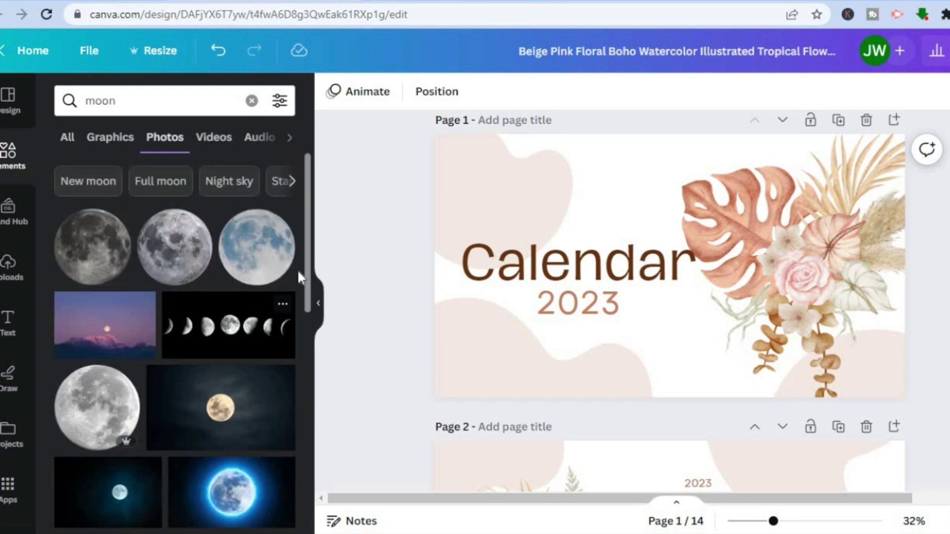
left_click_drag(310, 248, 299, 335)
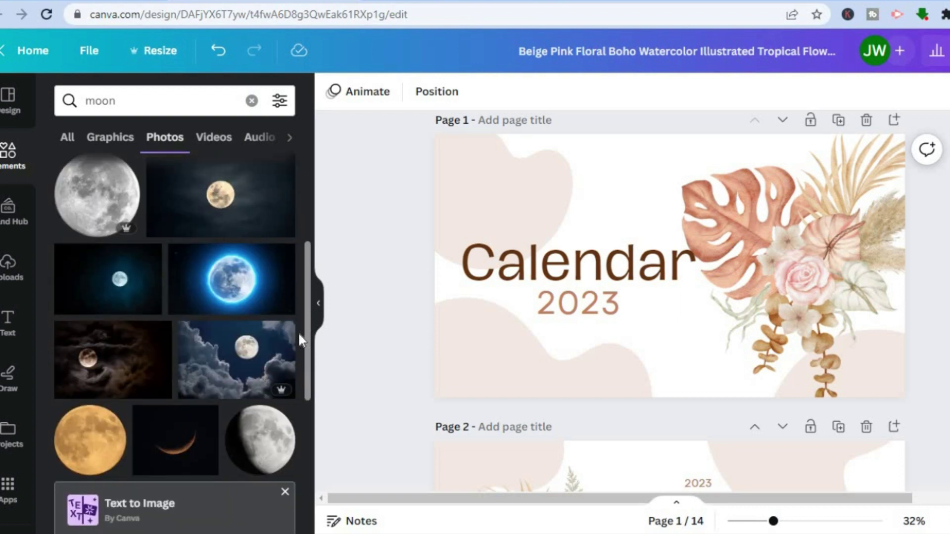
left_click_drag(216, 300, 744, 230)
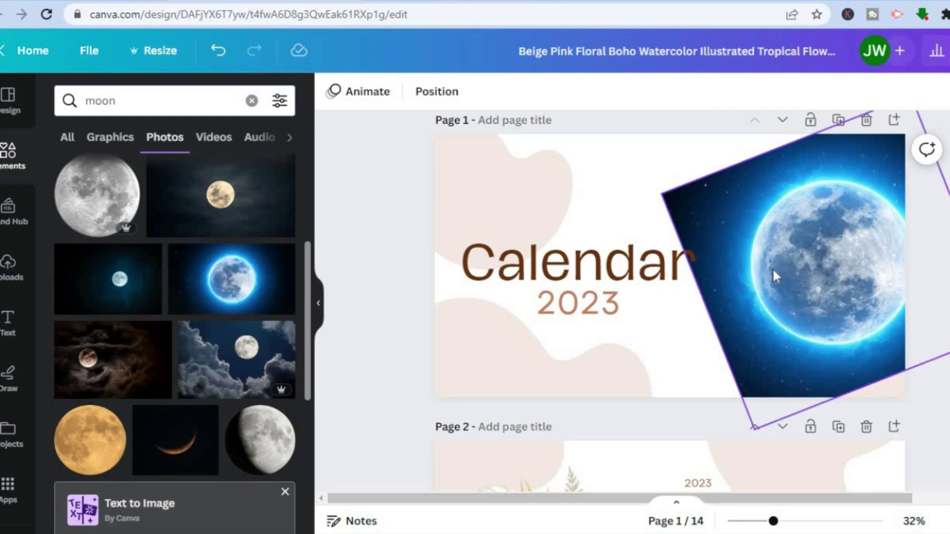
Step: Change the cover page background to light blue (#b1d9ee) taken from the moon photo
left_click(603, 176)
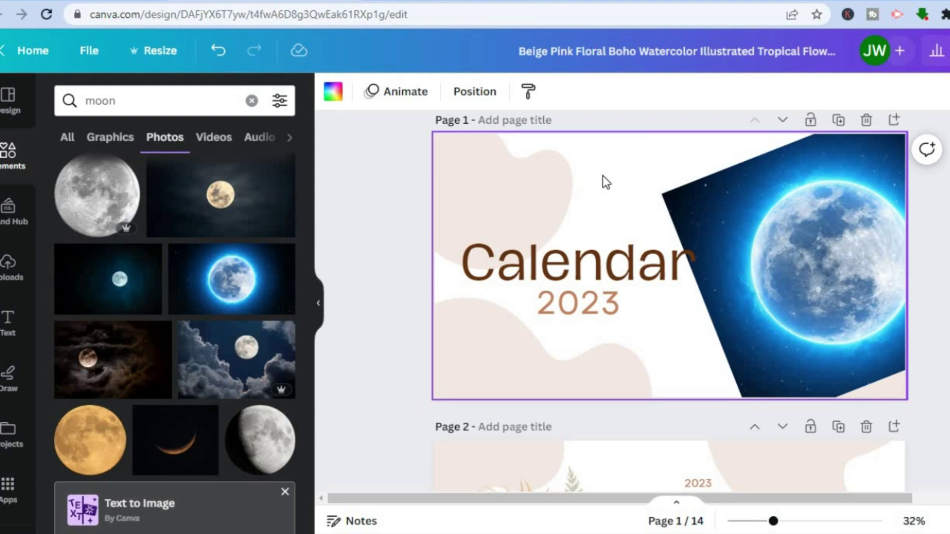
left_click(333, 92)
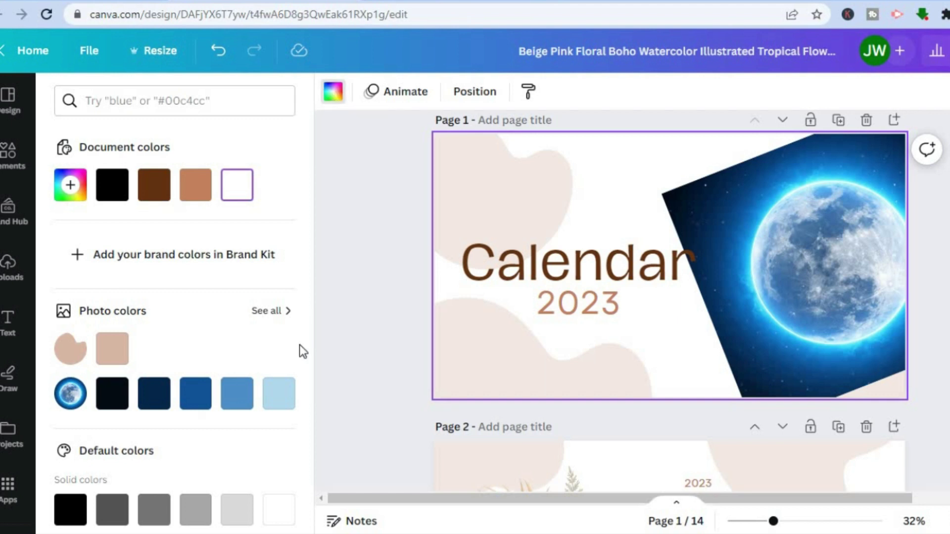
left_click(279, 395)
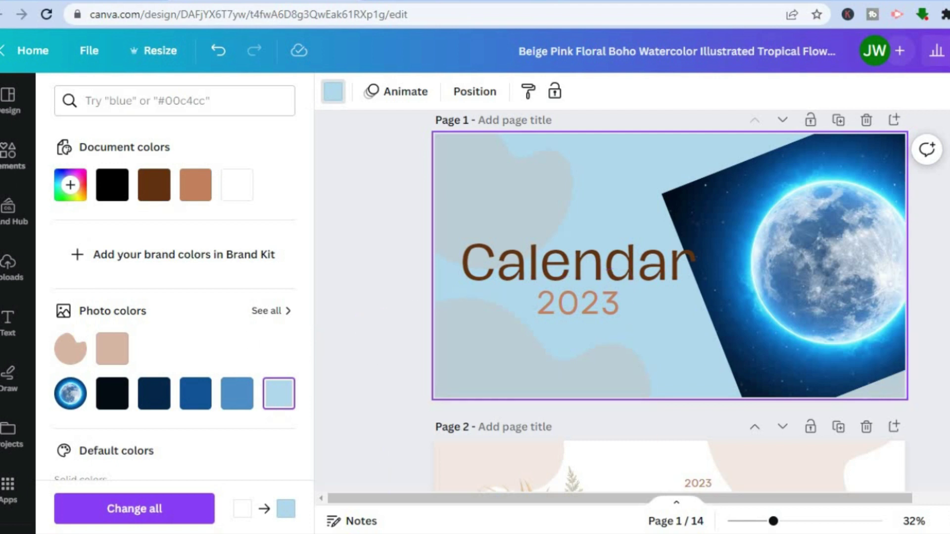
left_click(14, 165)
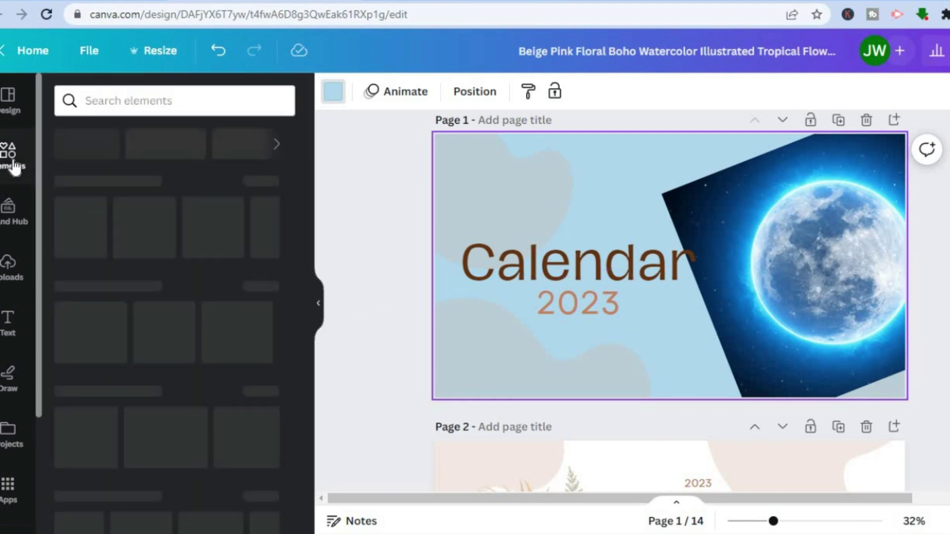
Step: Add a rocket astronaut graphic from an 'astronaut' search, shrunk and placed above 'Calendar'
left_click(153, 95)
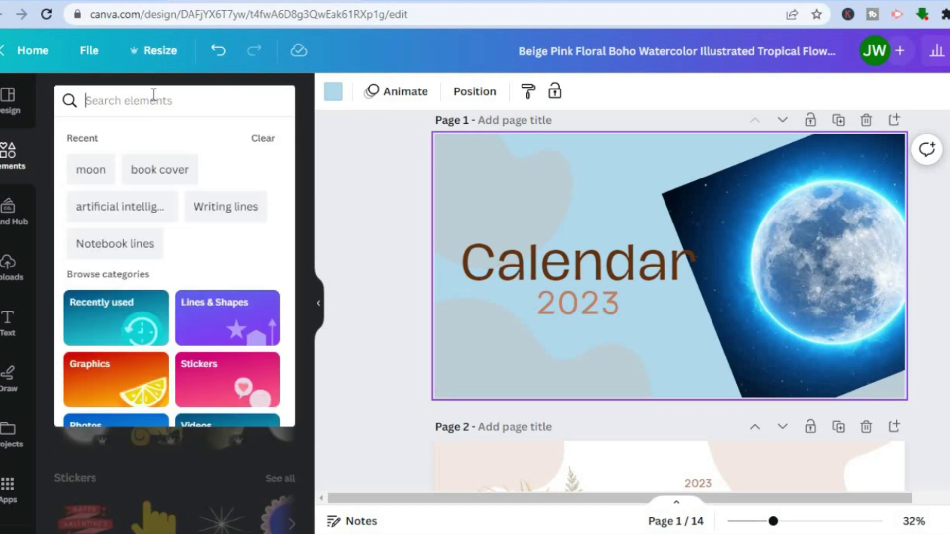
type("astr")
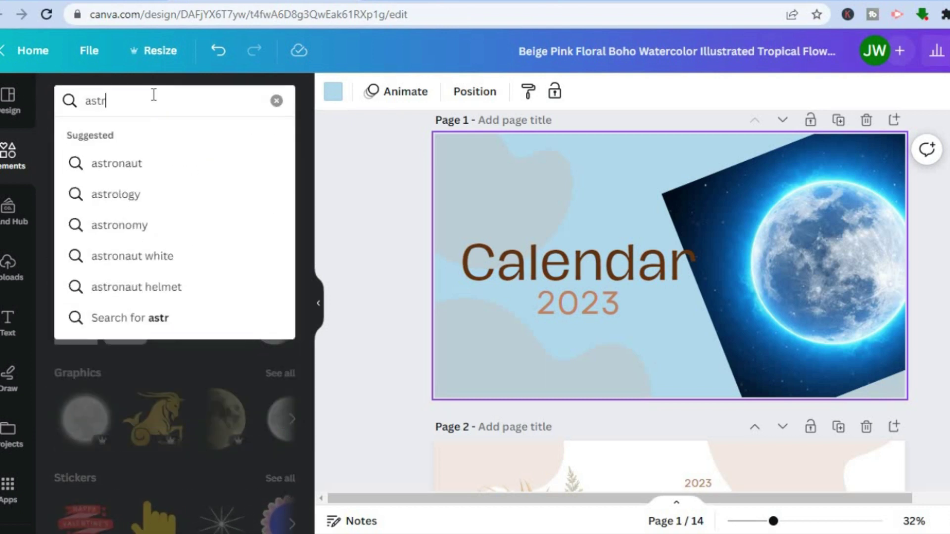
left_click(132, 164)
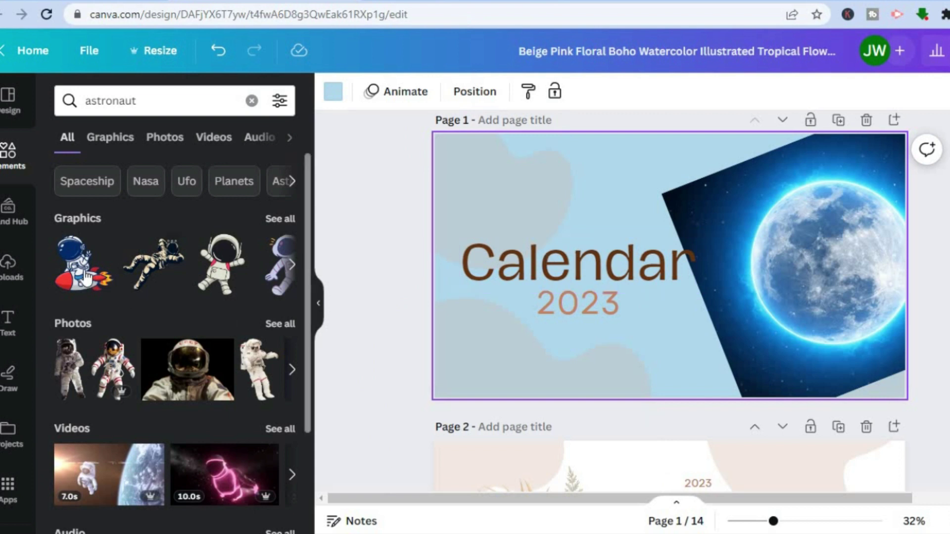
left_click_drag(87, 278, 512, 182)
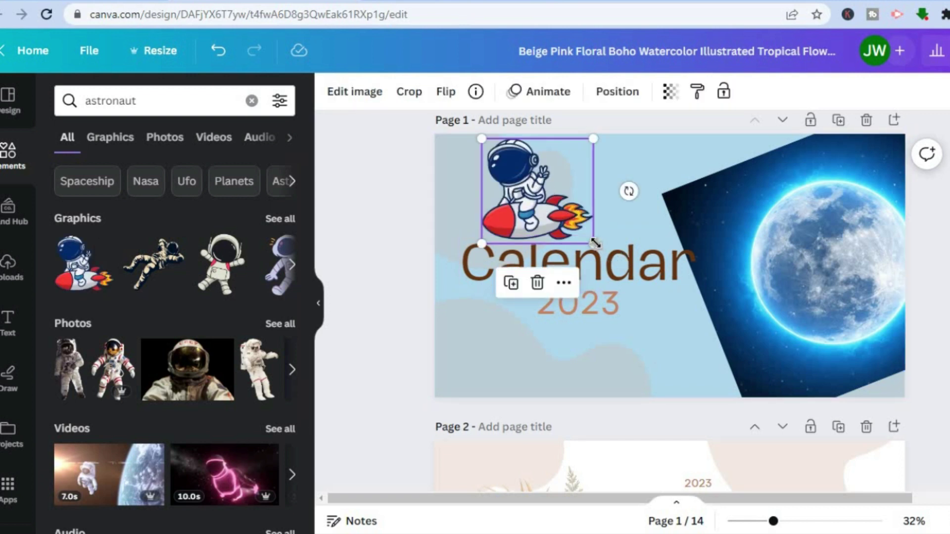
left_click_drag(593, 243, 591, 221)
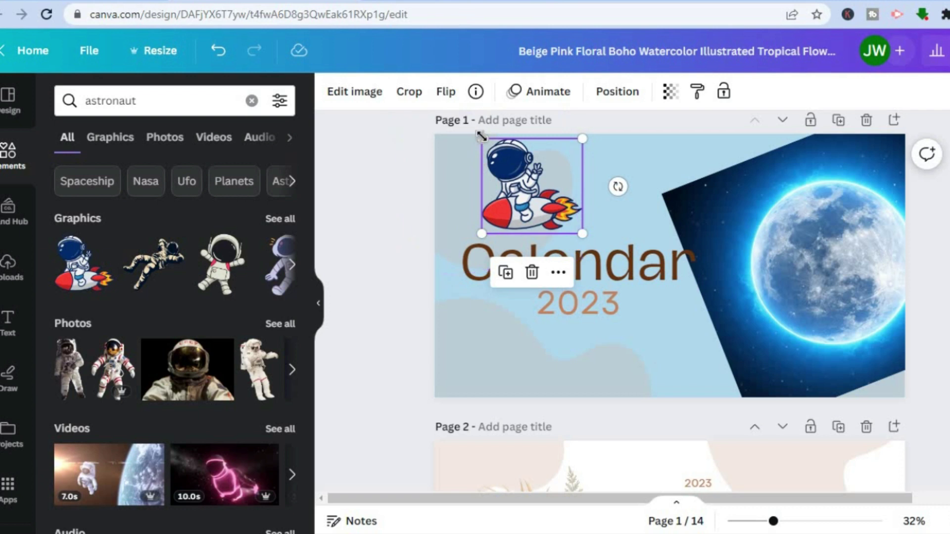
left_click_drag(482, 140, 500, 153)
left_click_drag(542, 197, 562, 191)
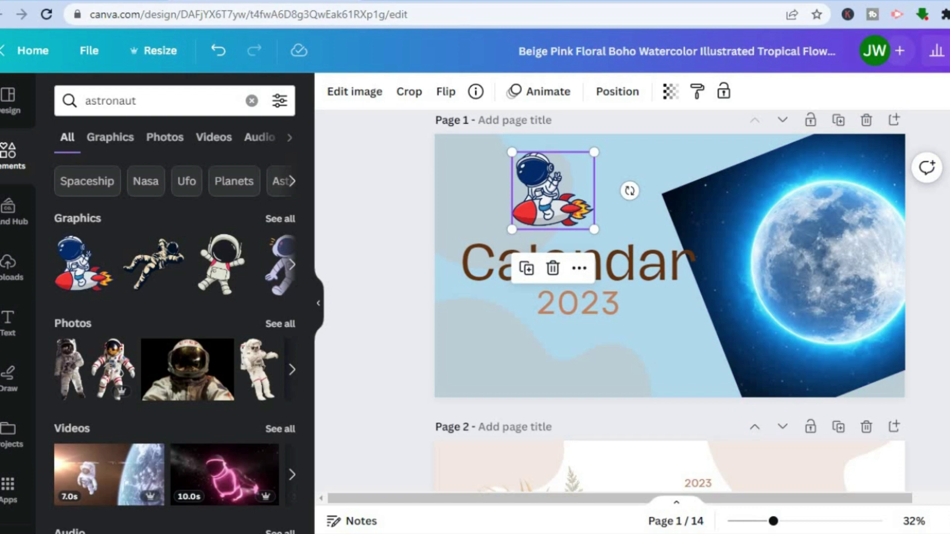
Step: Replace the January page's floral bouquet with the astronaut-above-Earth photo
scroll(551, 141, "down", 7)
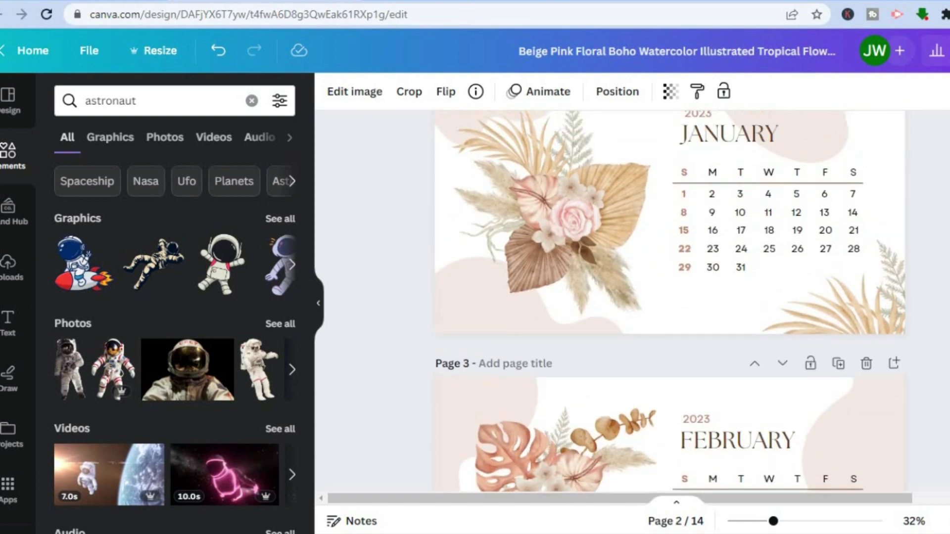
scroll(670, 297, "up", 1)
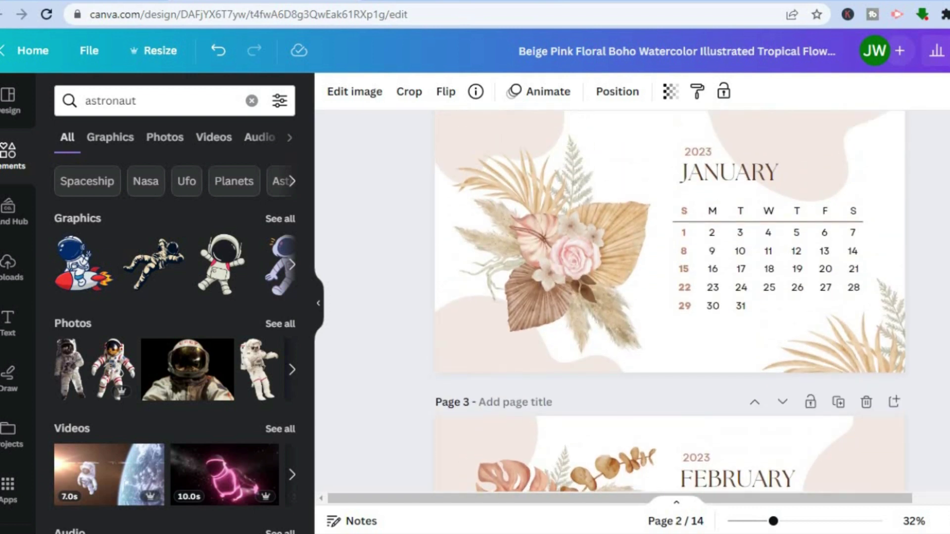
left_click(533, 252)
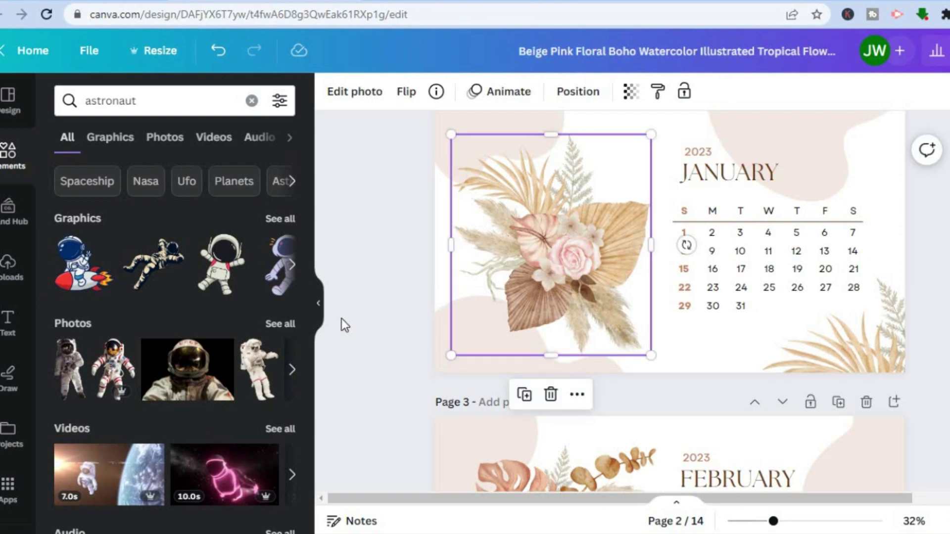
left_click(285, 327)
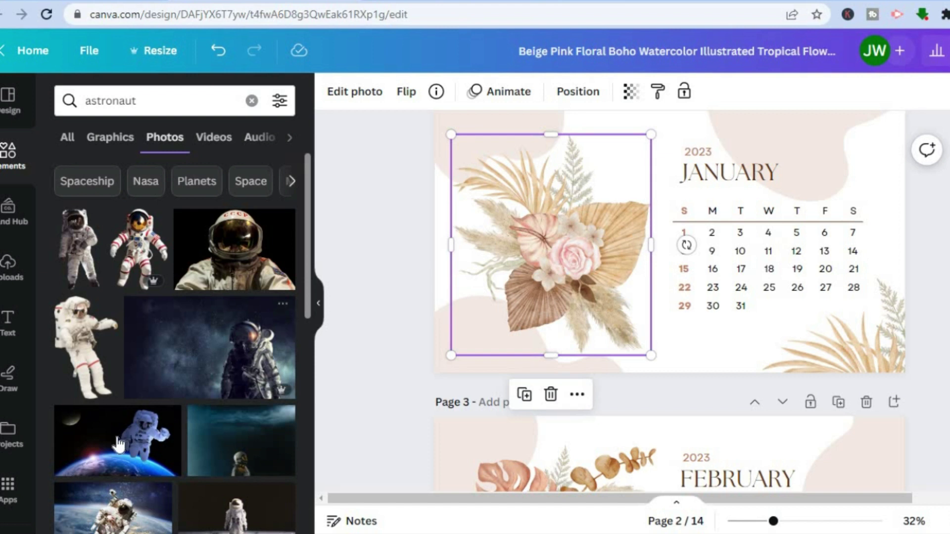
left_click_drag(117, 443, 529, 224)
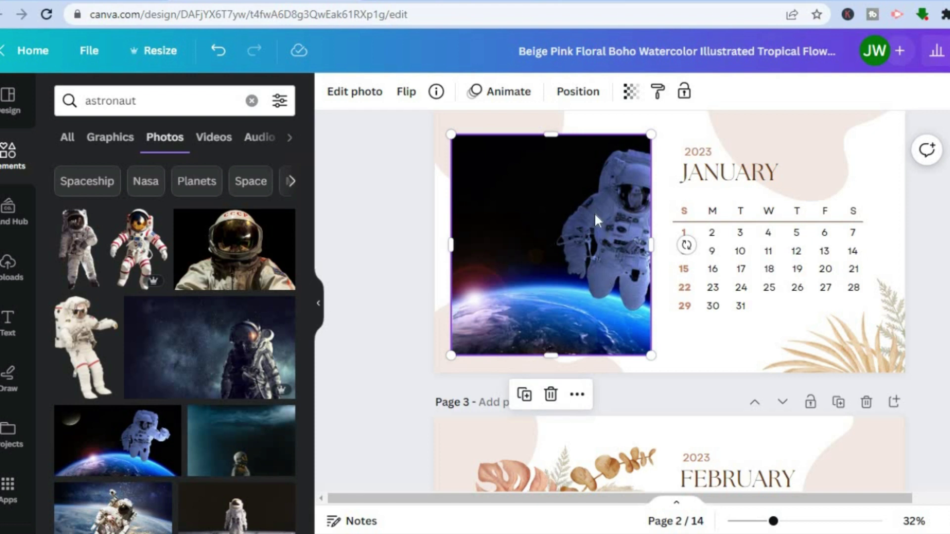
Step: Recrop the January astronaut photo so the astronaut sits centred above Earth's curve
double_click(592, 239)
left_click_drag(571, 244, 512, 233)
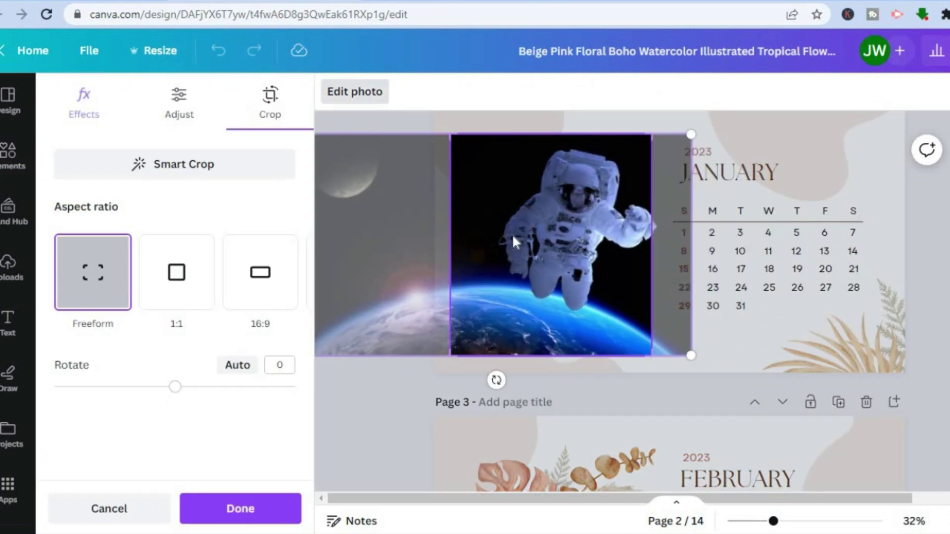
left_click(841, 170)
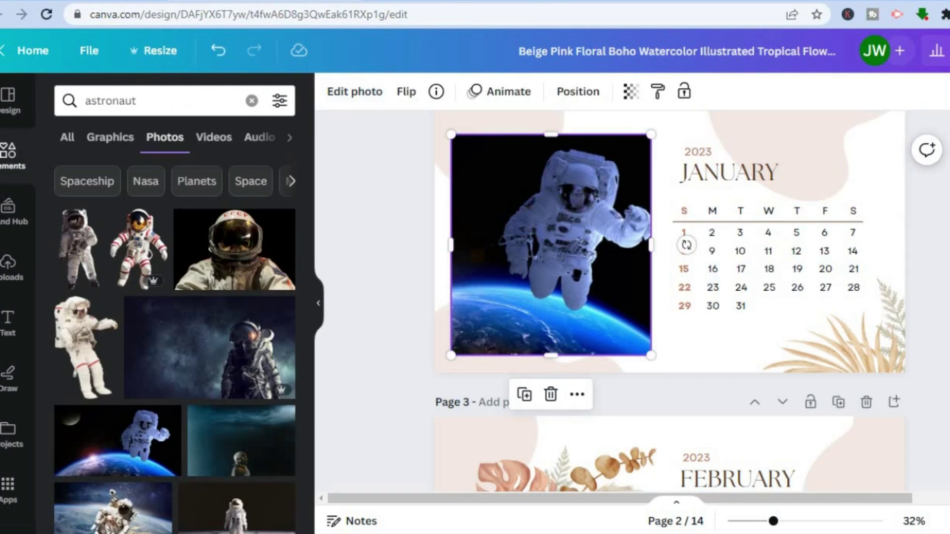
scroll(833, 245, "up", 3)
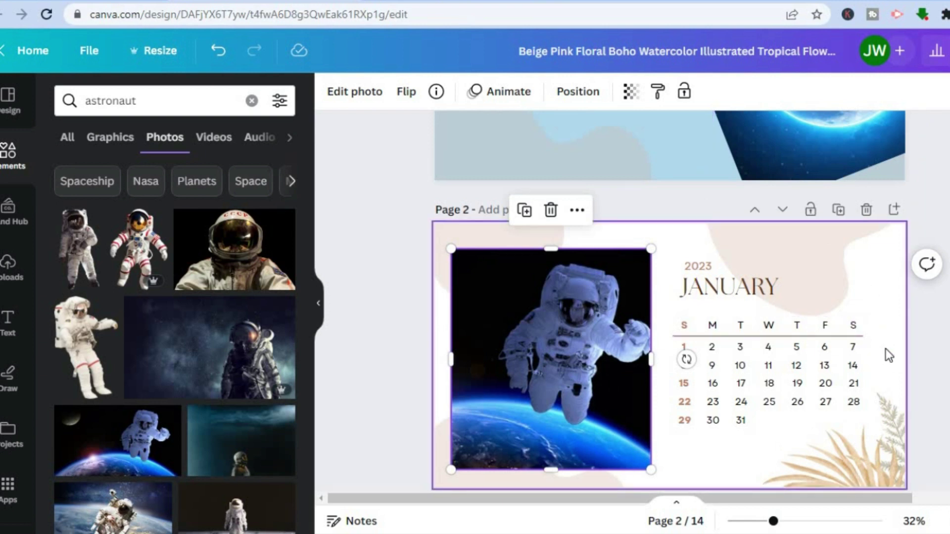
Step: Make the January page background periwinkle blue, a colour from the astronaut photo
left_click(886, 349)
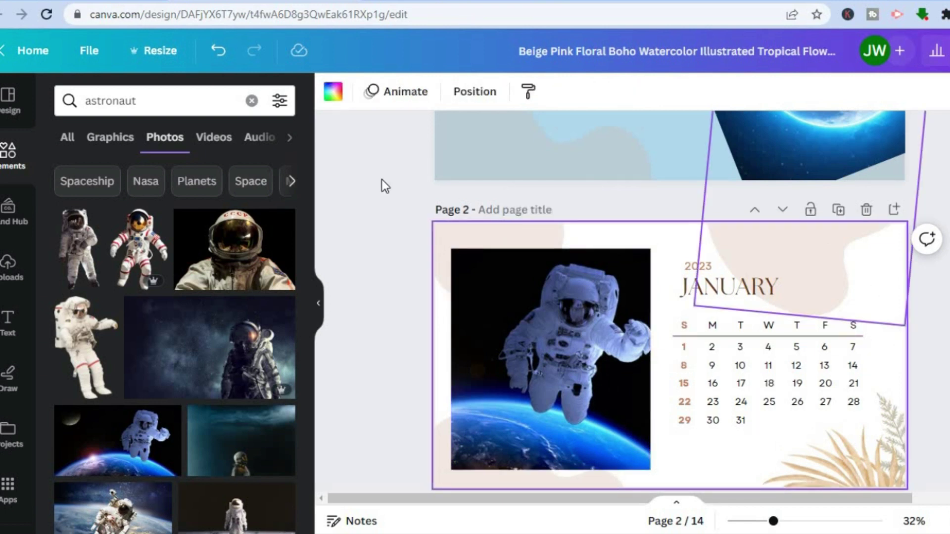
left_click(333, 99)
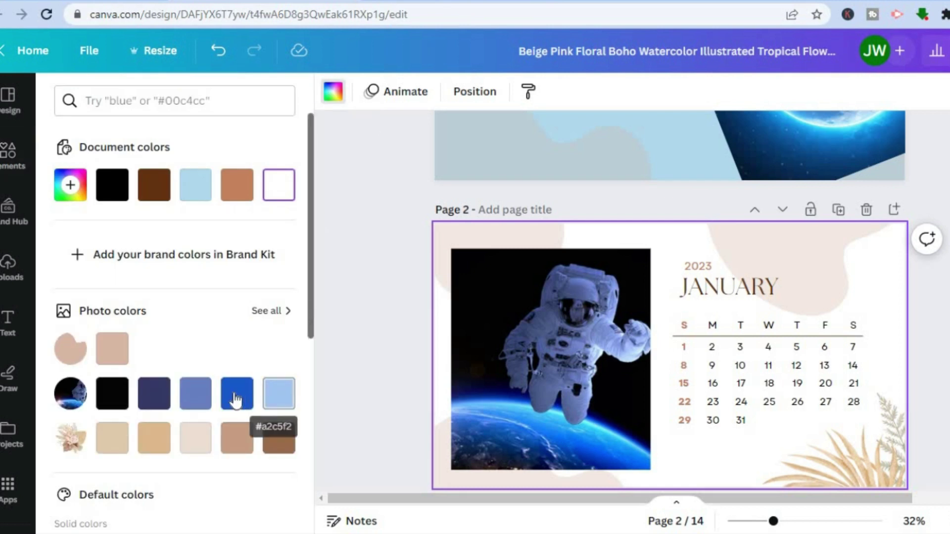
left_click(196, 396)
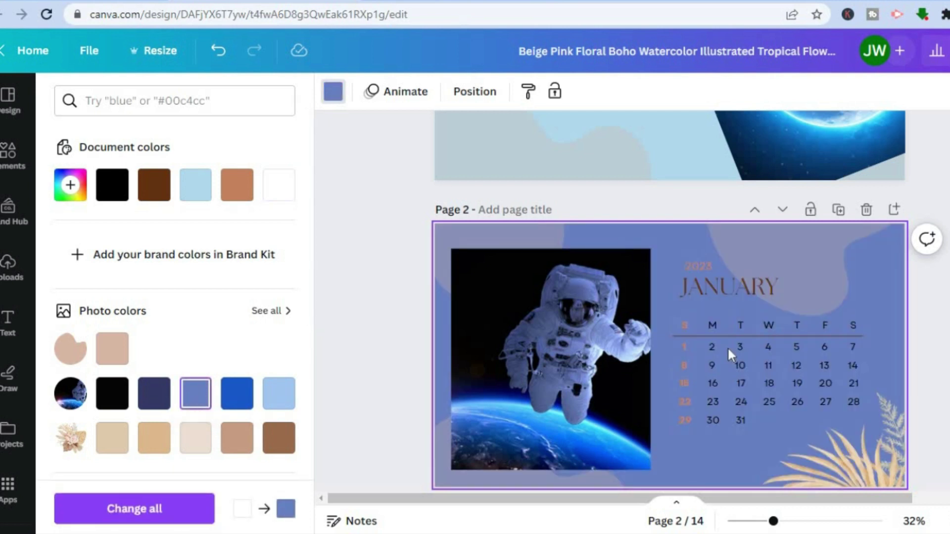
Step: Delete the stray angled line element from the January page
scroll(880, 304, "down", 5)
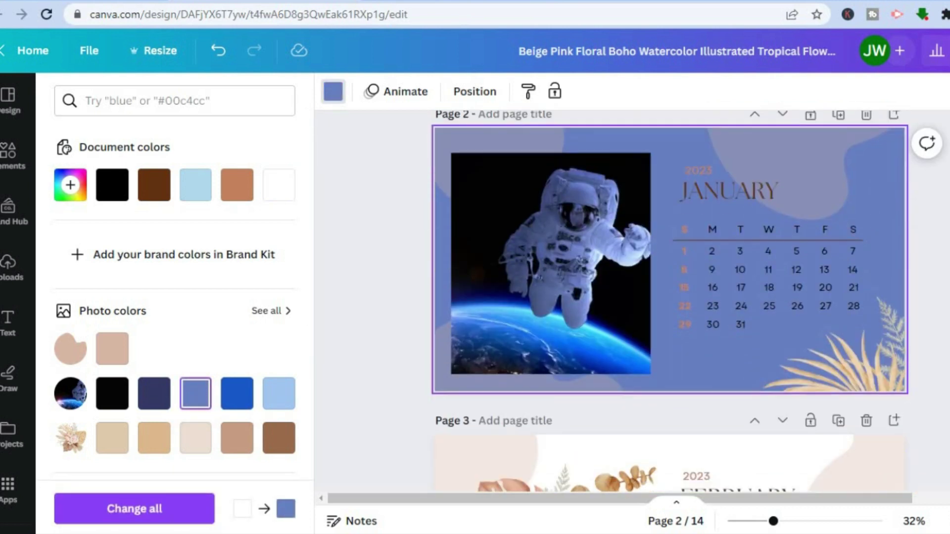
left_click(871, 268)
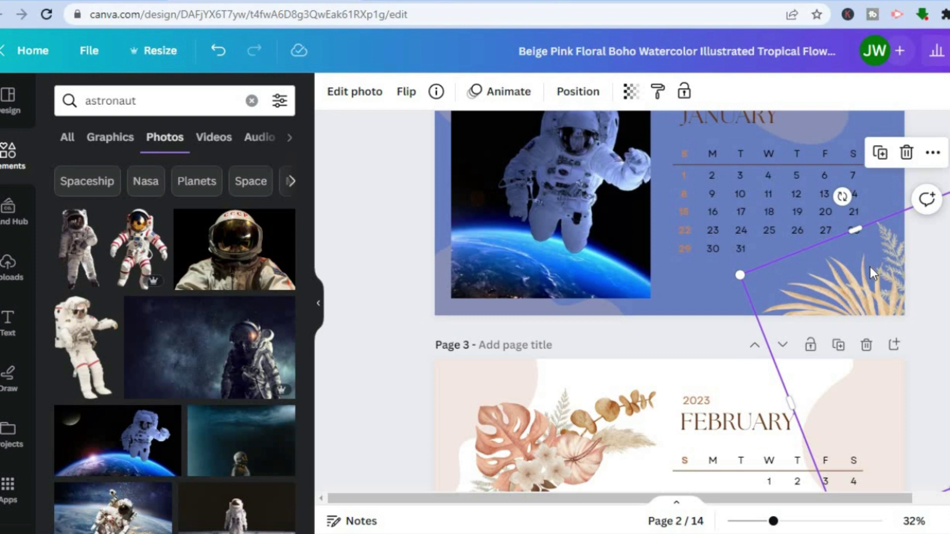
left_click(906, 154)
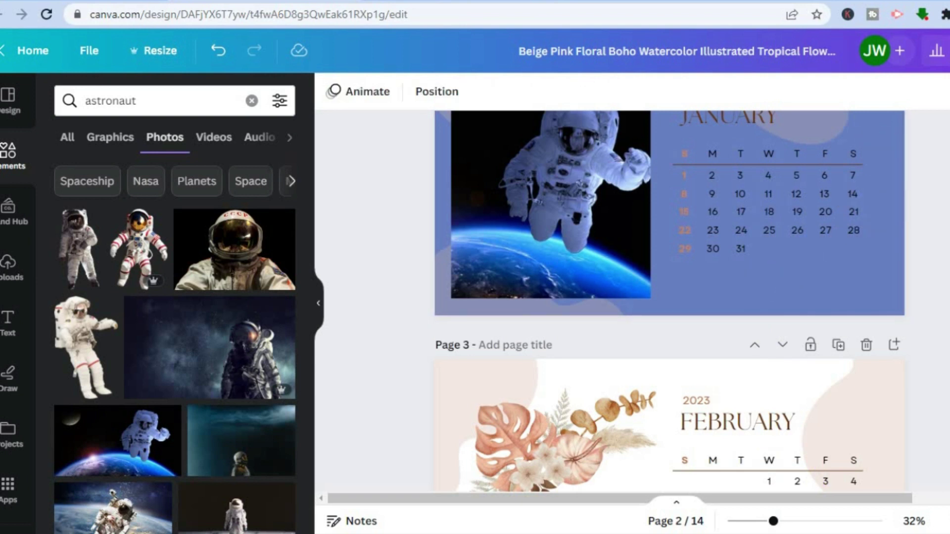
scroll(779, 283, "up", 2)
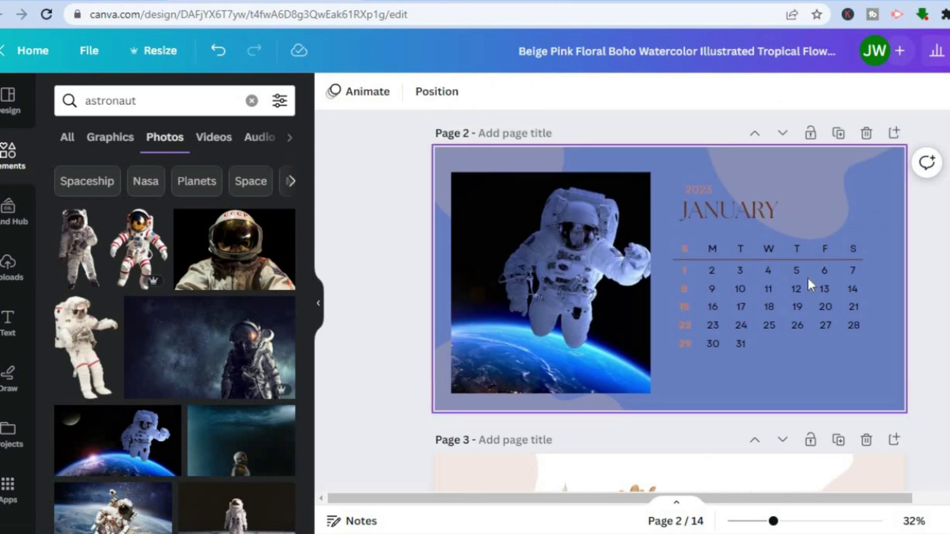
Step: Color the January date 31 bright red (#ff3131)
left_click(749, 289)
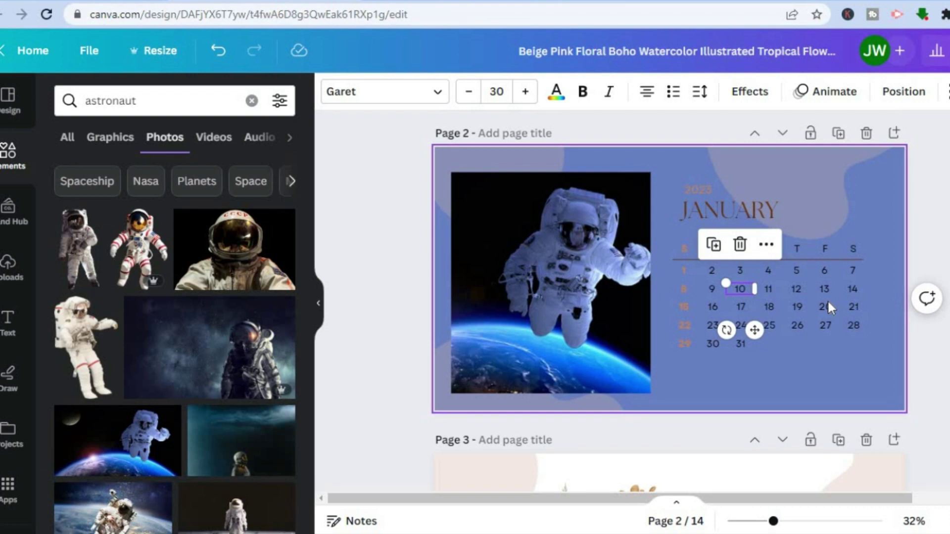
left_click(740, 345)
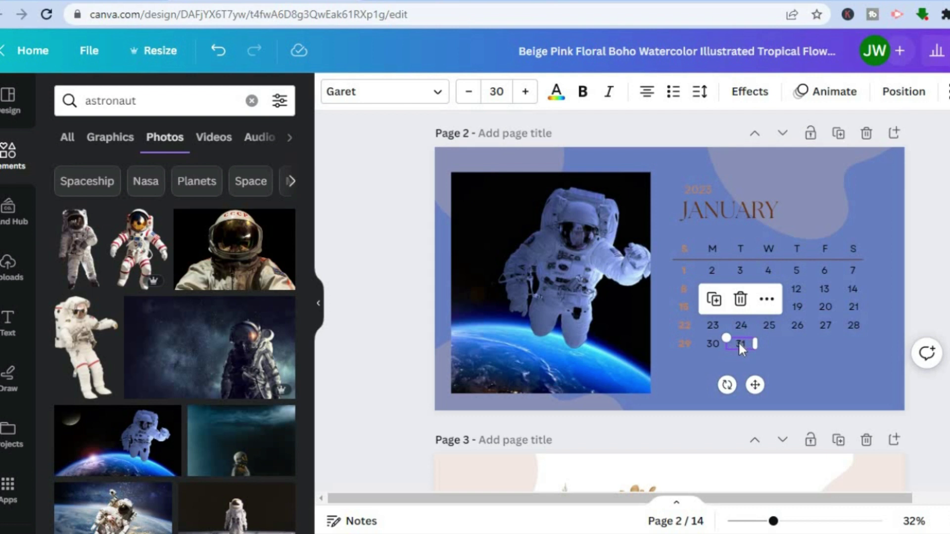
double_click(740, 345)
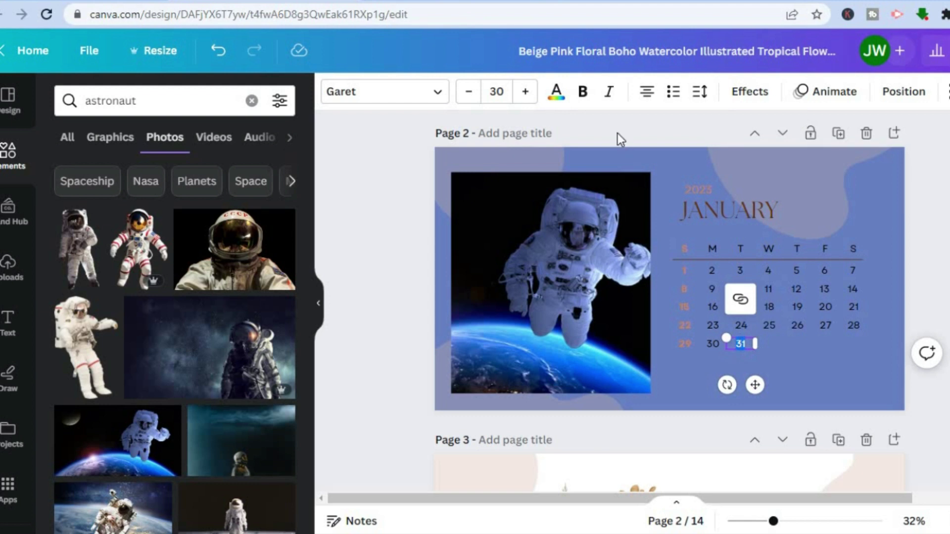
left_click(556, 96)
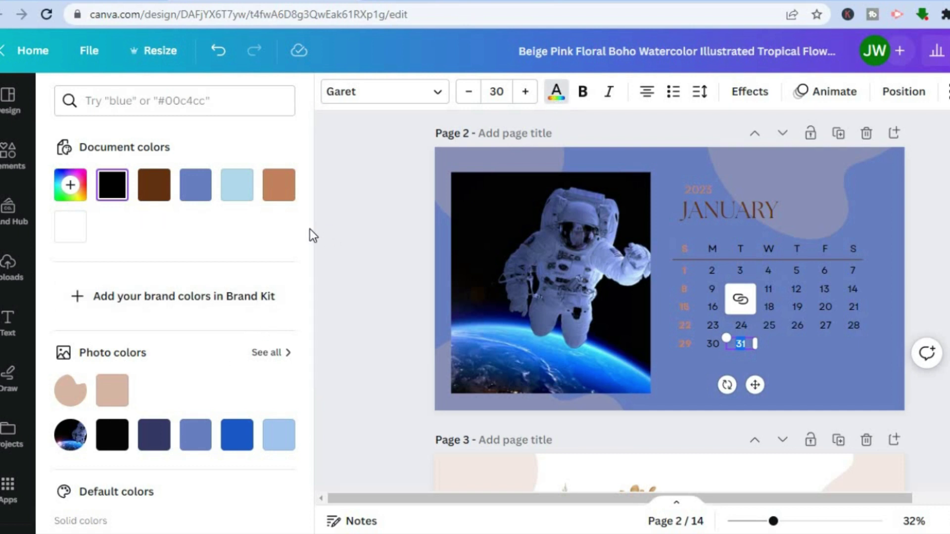
left_click_drag(308, 227, 306, 377)
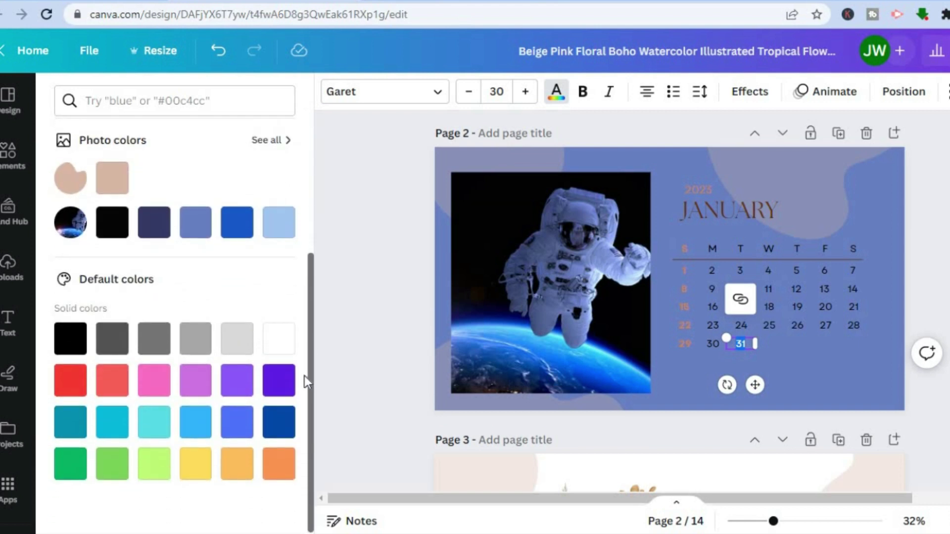
left_click(68, 380)
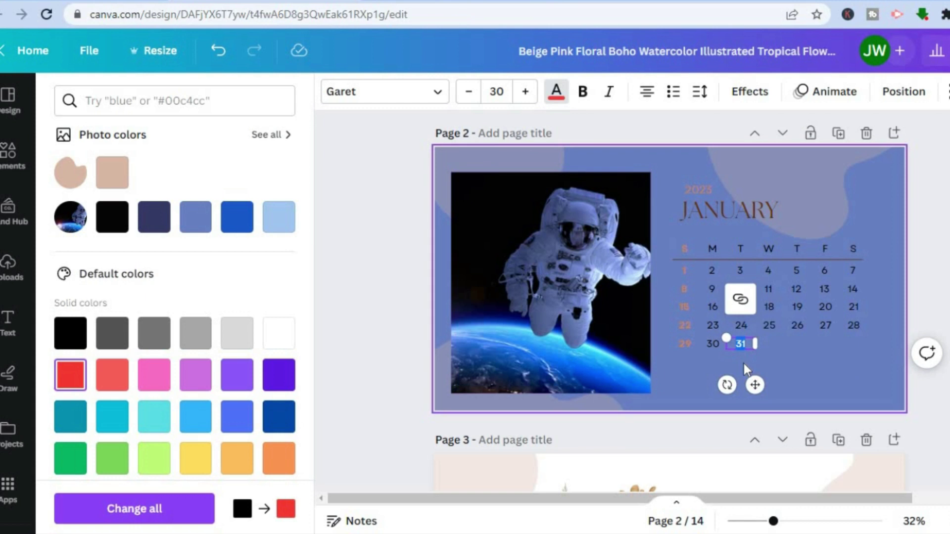
left_click(743, 347)
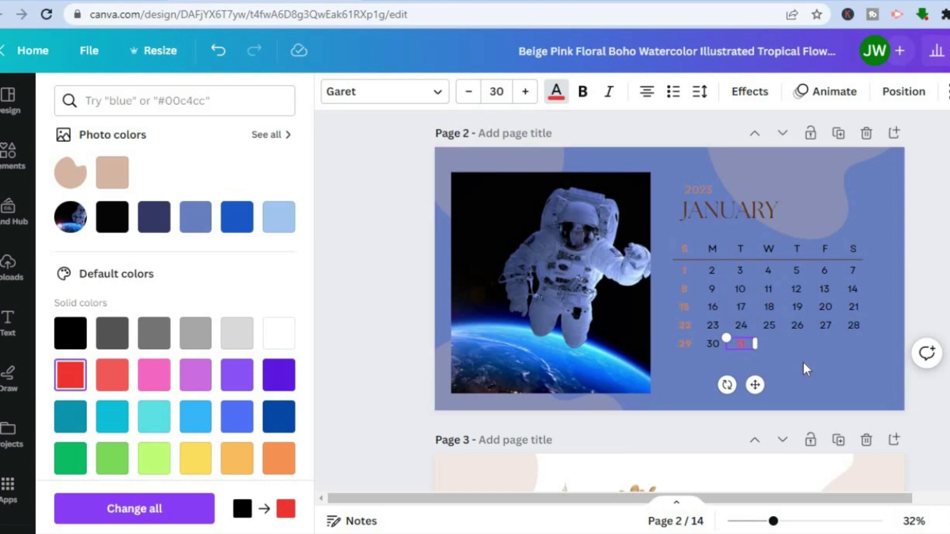
left_click(766, 376)
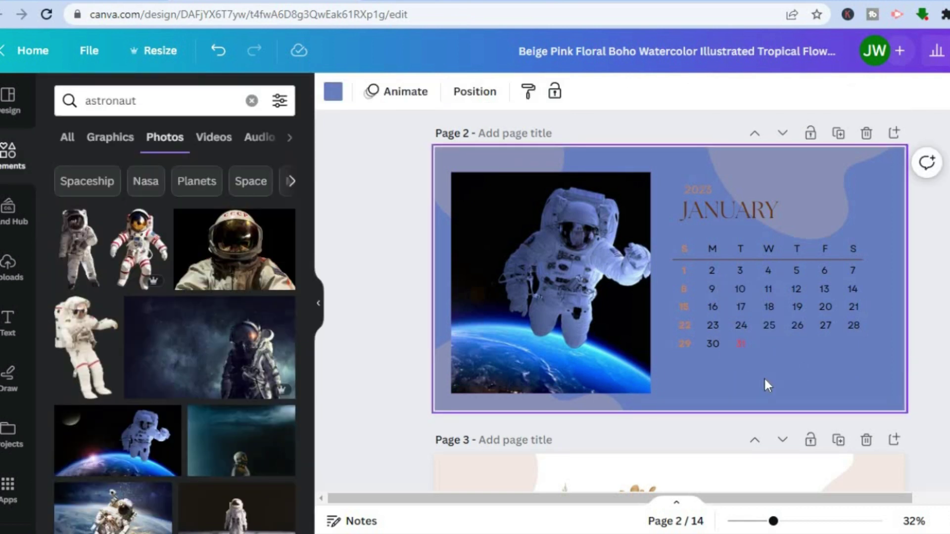
Step: Add a bold heading under the January grid marking the 31st as someone's birthday, scaled to 86.6
left_click(7, 327)
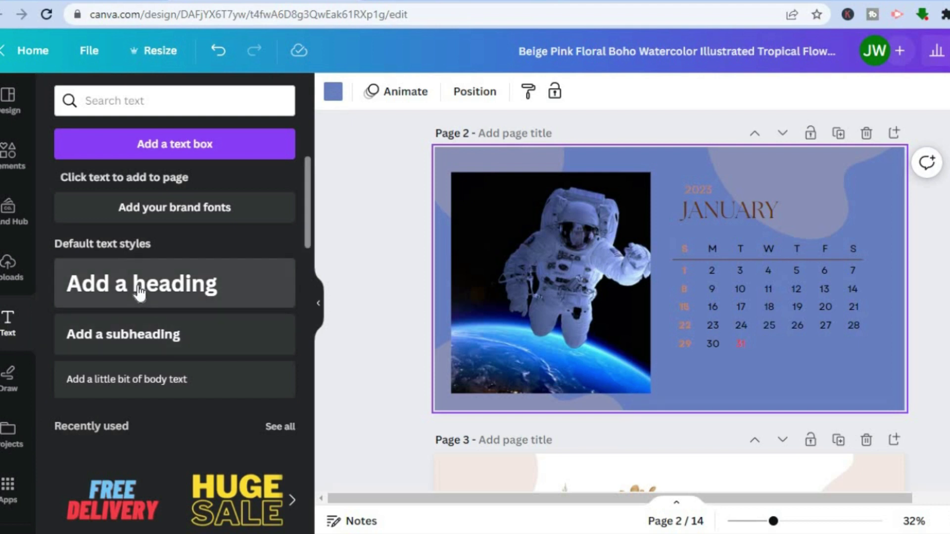
left_click_drag(141, 292, 744, 379)
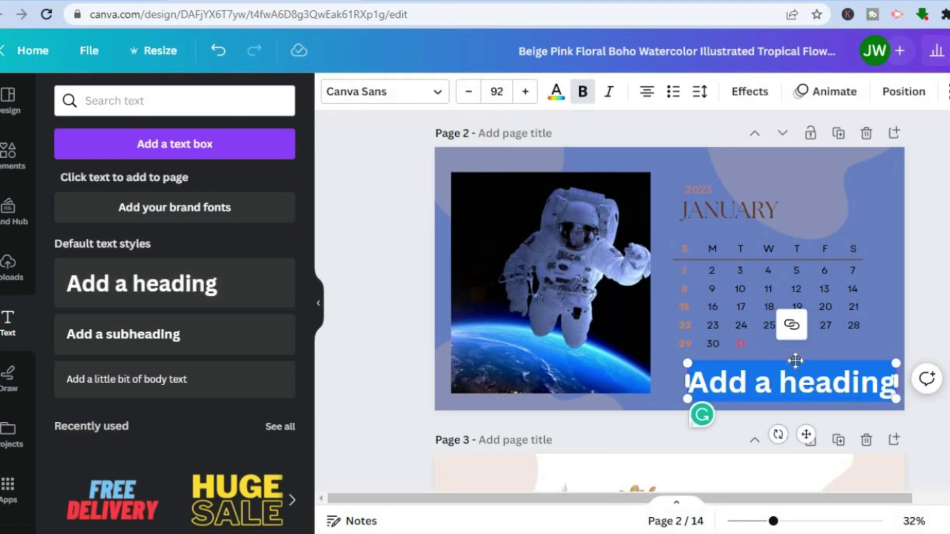
left_click_drag(786, 360, 783, 361)
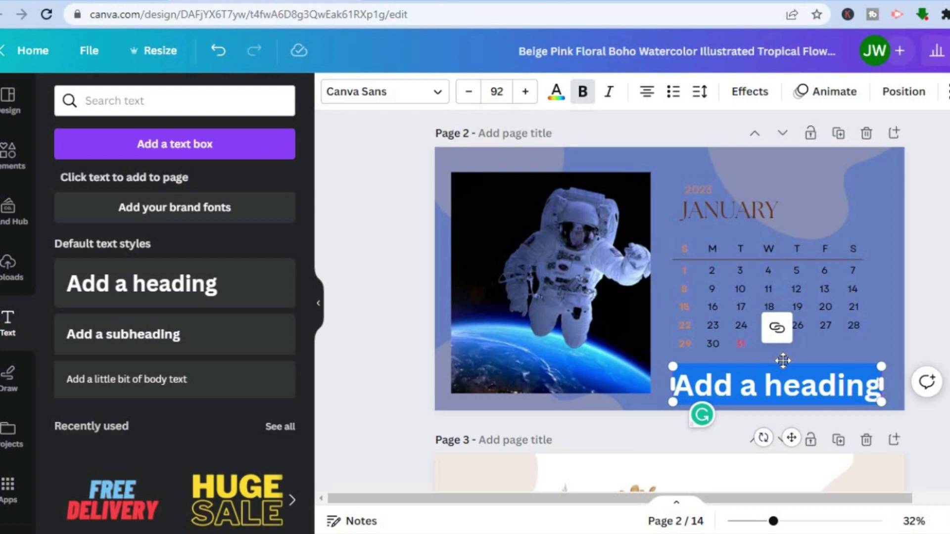
type("31")
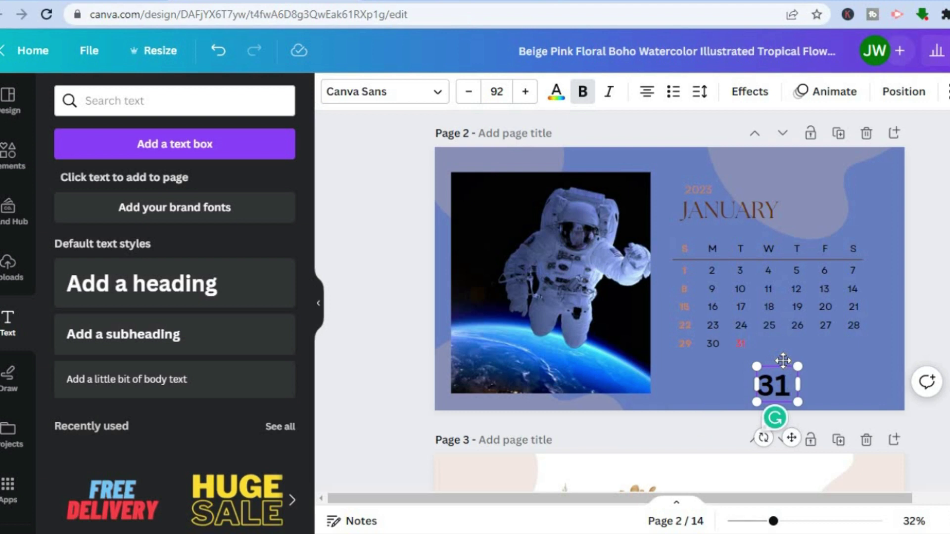
type(" do")
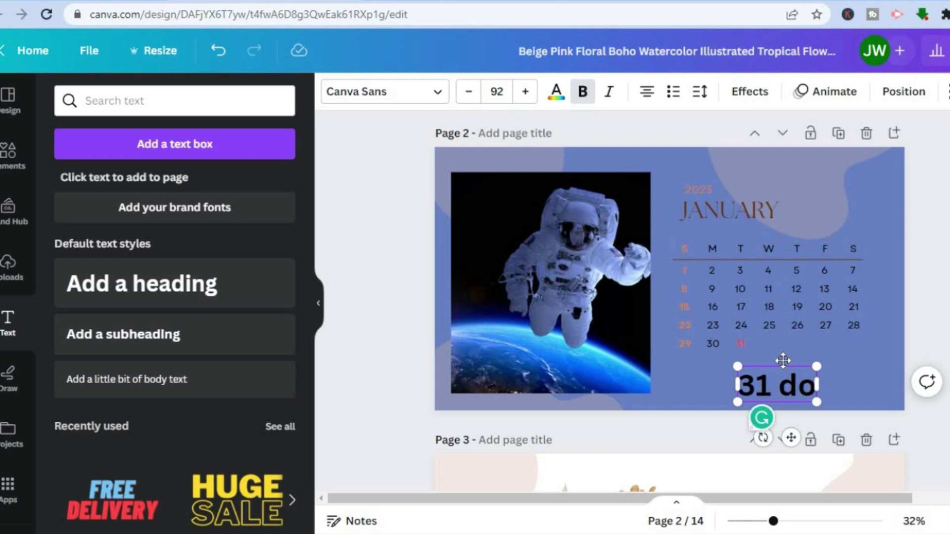
type("ugs")
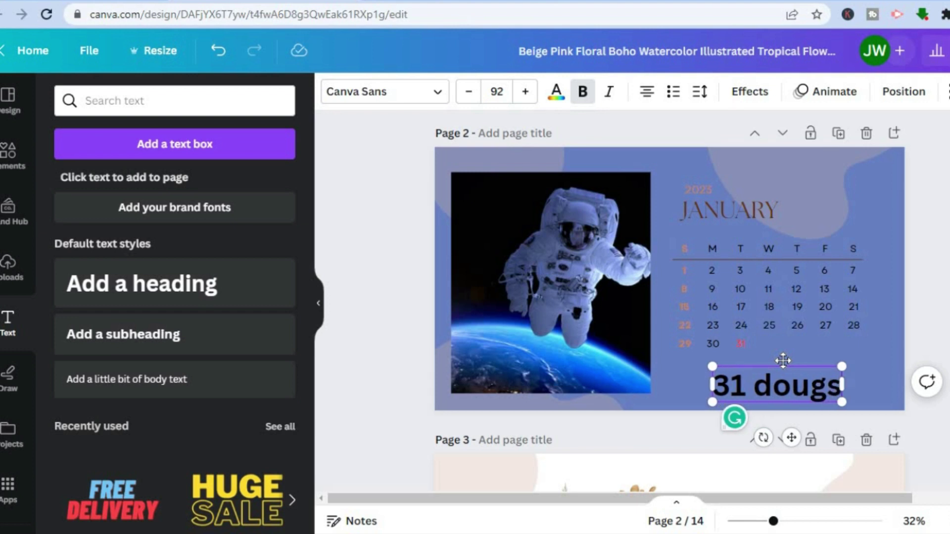
type(" bday")
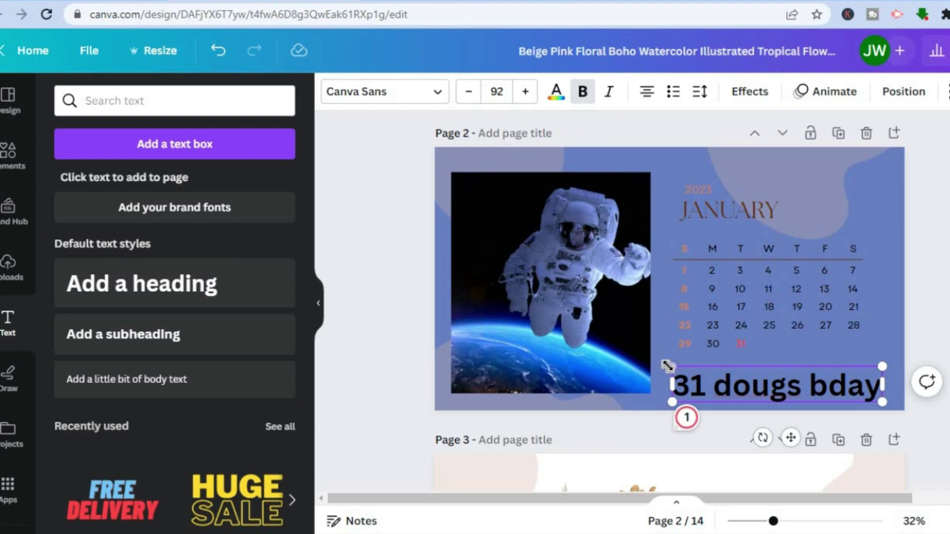
left_click_drag(676, 370, 685, 368)
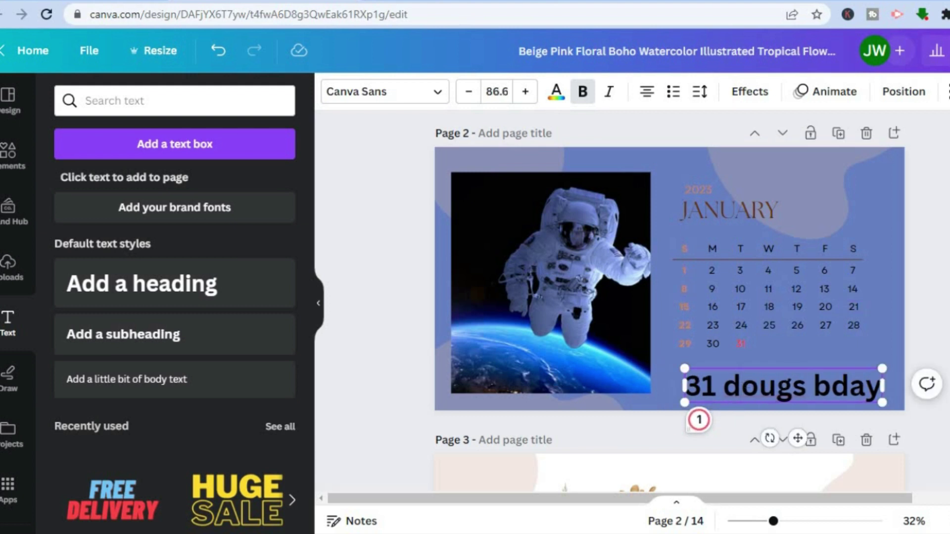
scroll(668, 297, "down", 8)
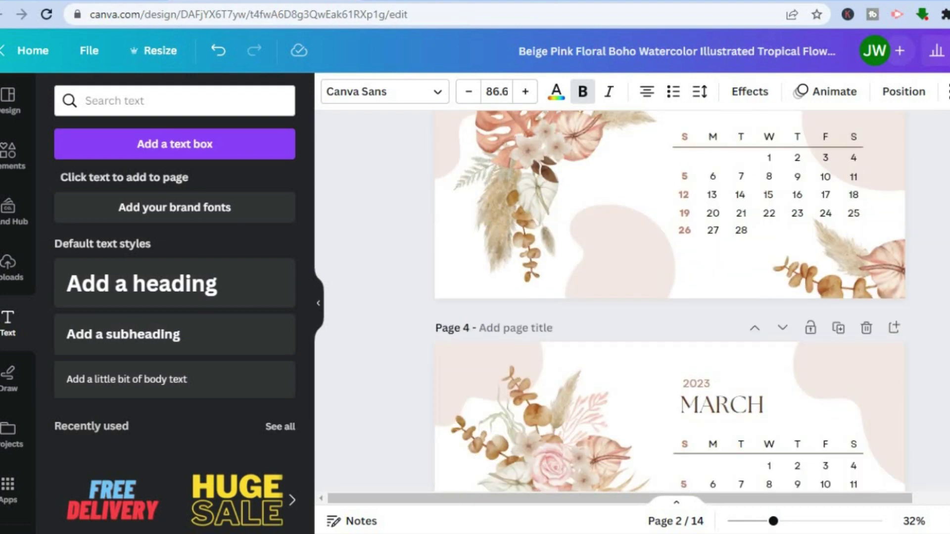
scroll(717, 171, "up", 4)
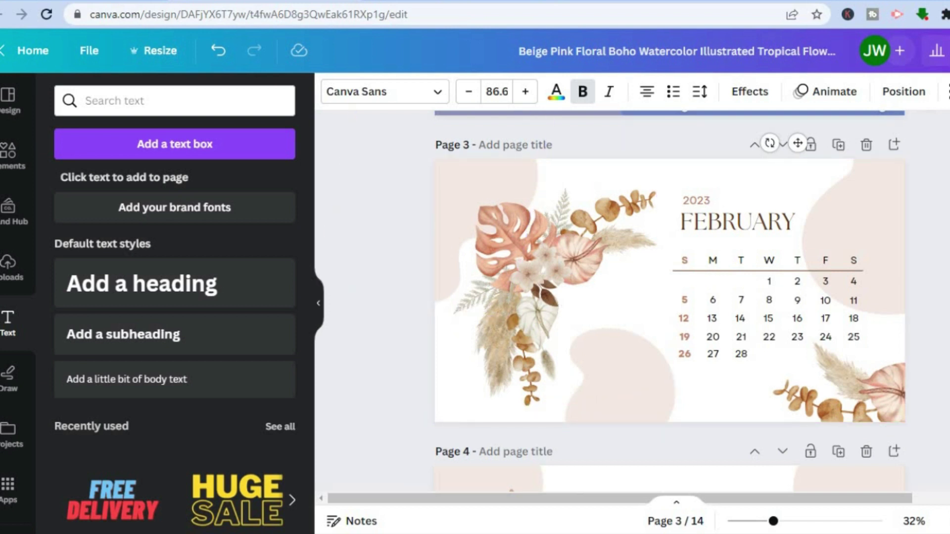
scroll(669, 301, "down", 6)
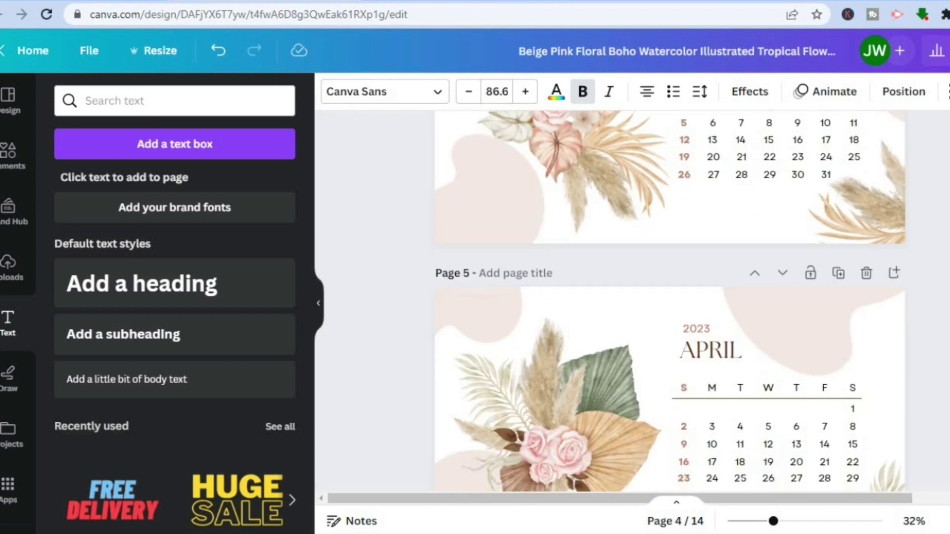
scroll(670, 302, "down", 7)
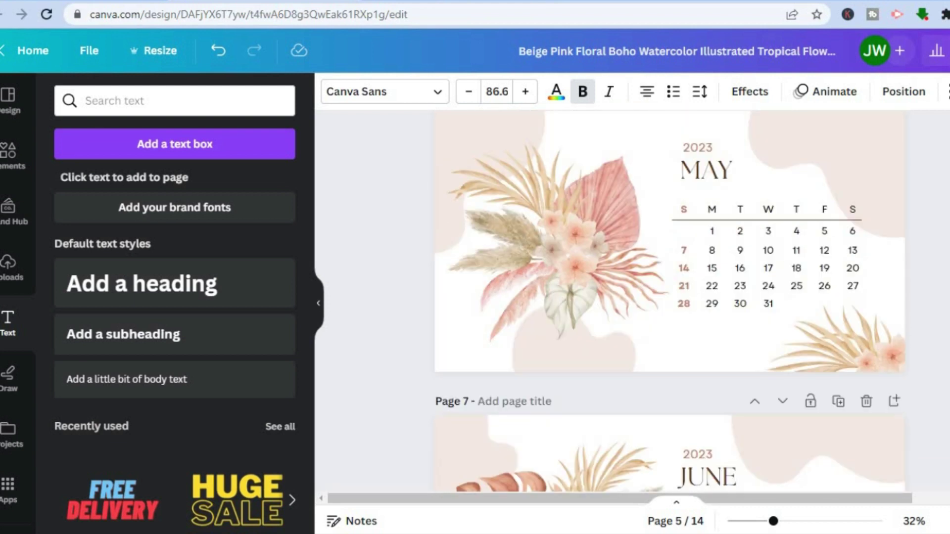
scroll(669, 301, "down", 10)
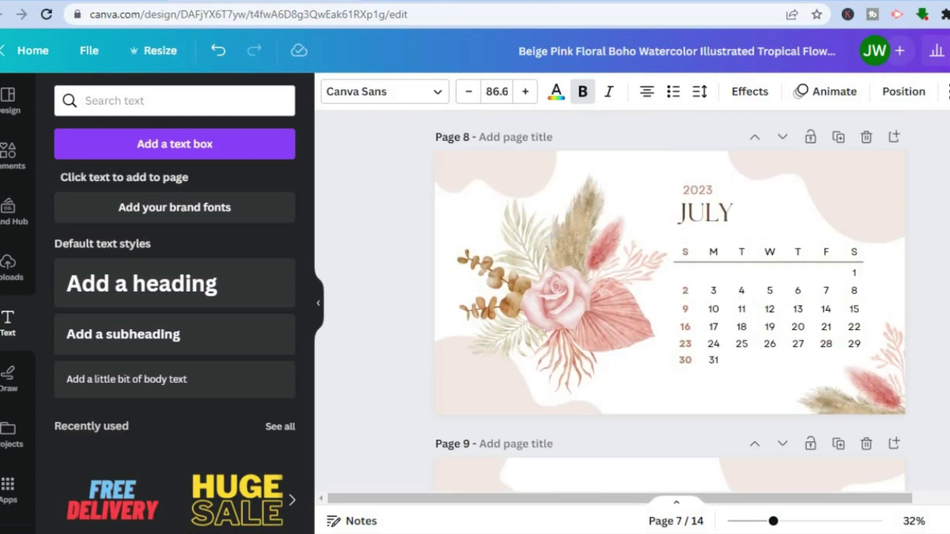
scroll(670, 301, "down", 12)
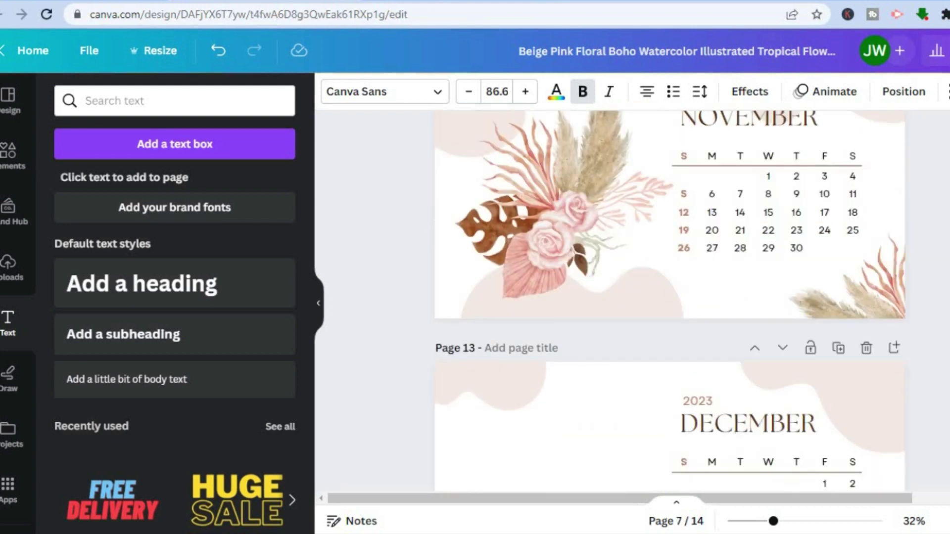
scroll(670, 301, "down", 4)
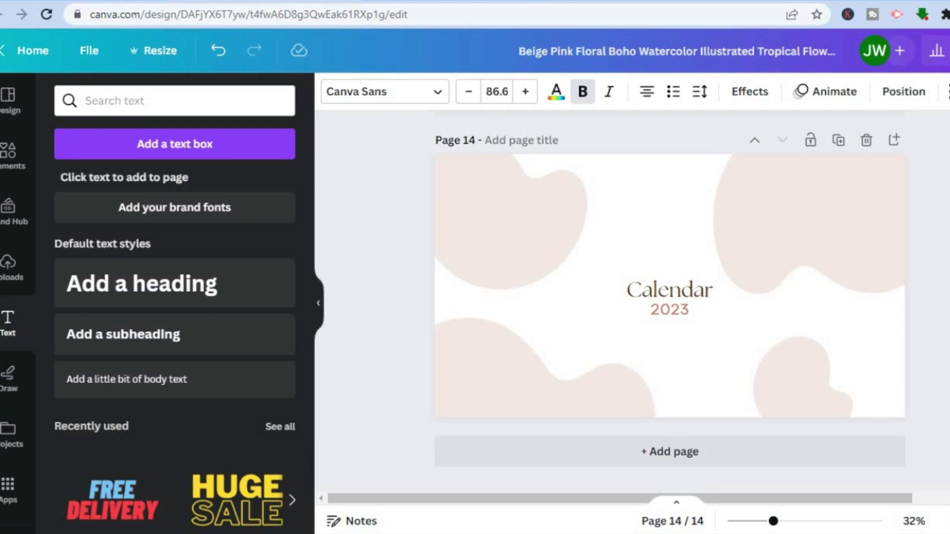
scroll(669, 300, "up", 3)
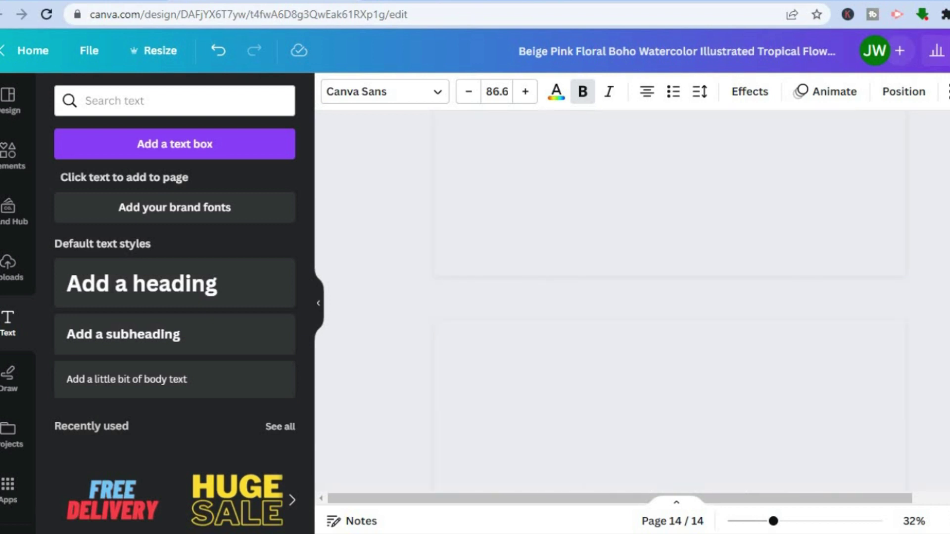
scroll(669, 300, "down", 5)
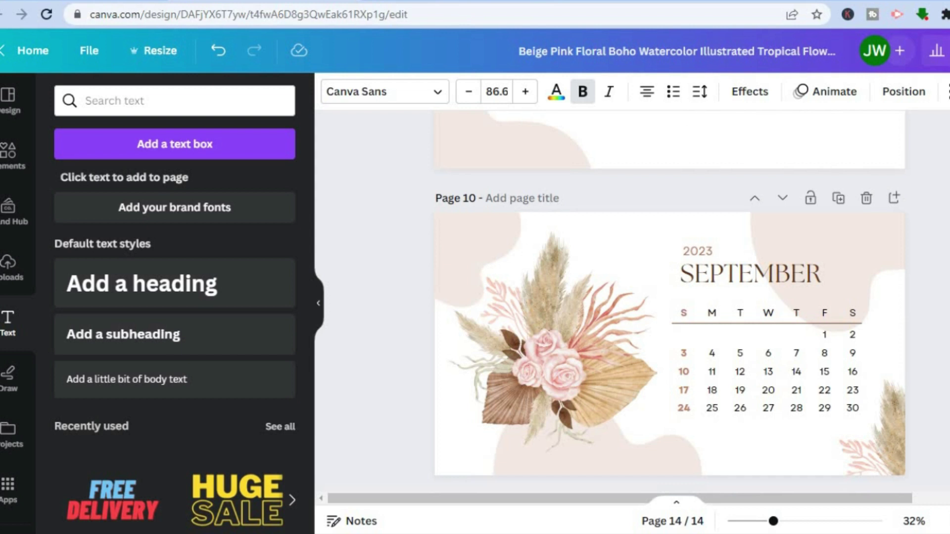
scroll(670, 300, "up", 5)
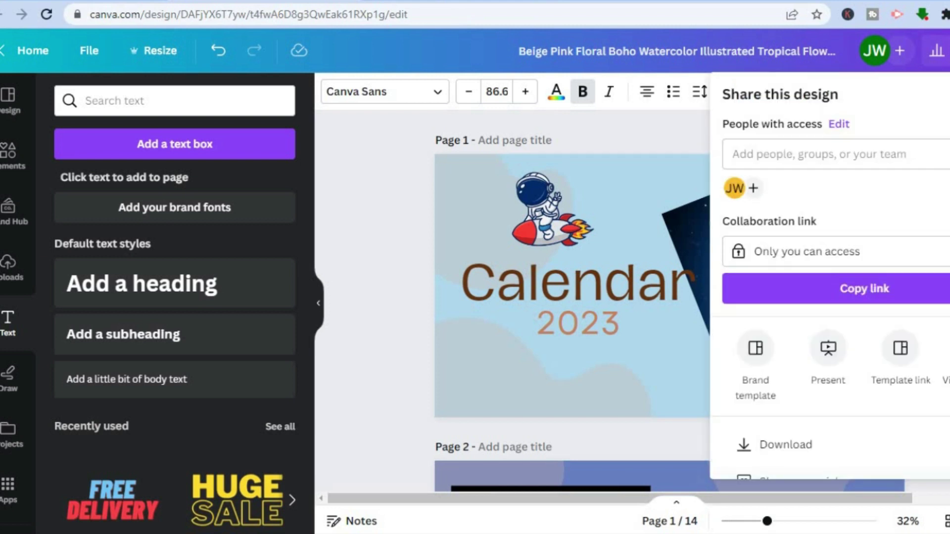
scroll(831, 297, "down", 2)
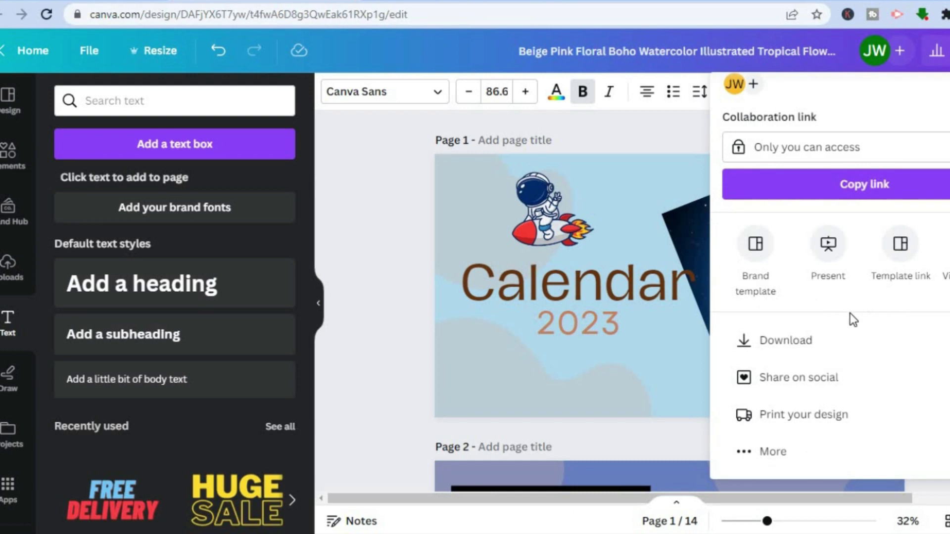
left_click(826, 333)
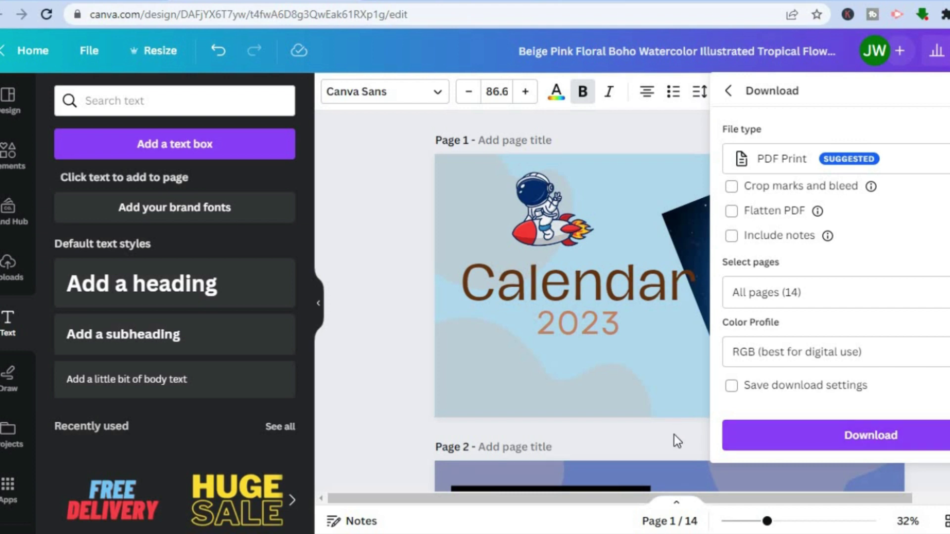
left_click(393, 352)
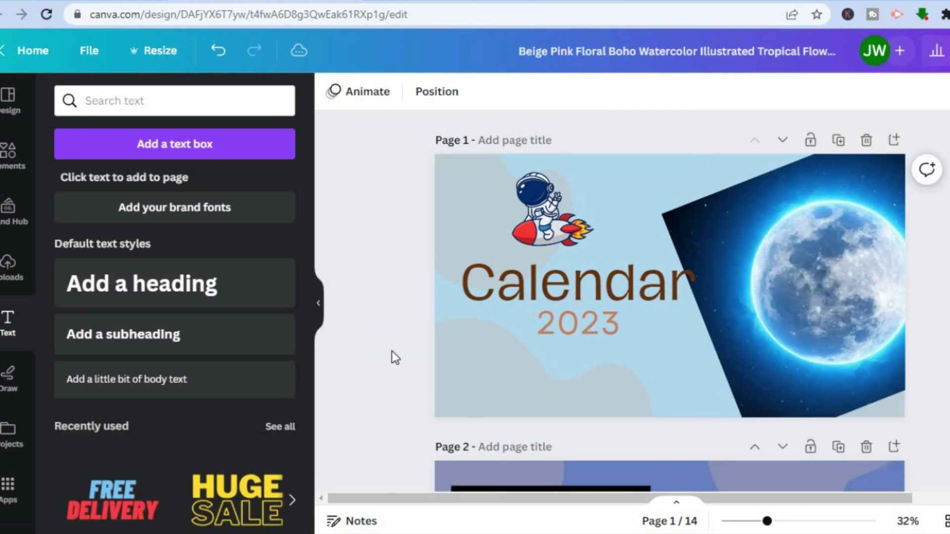